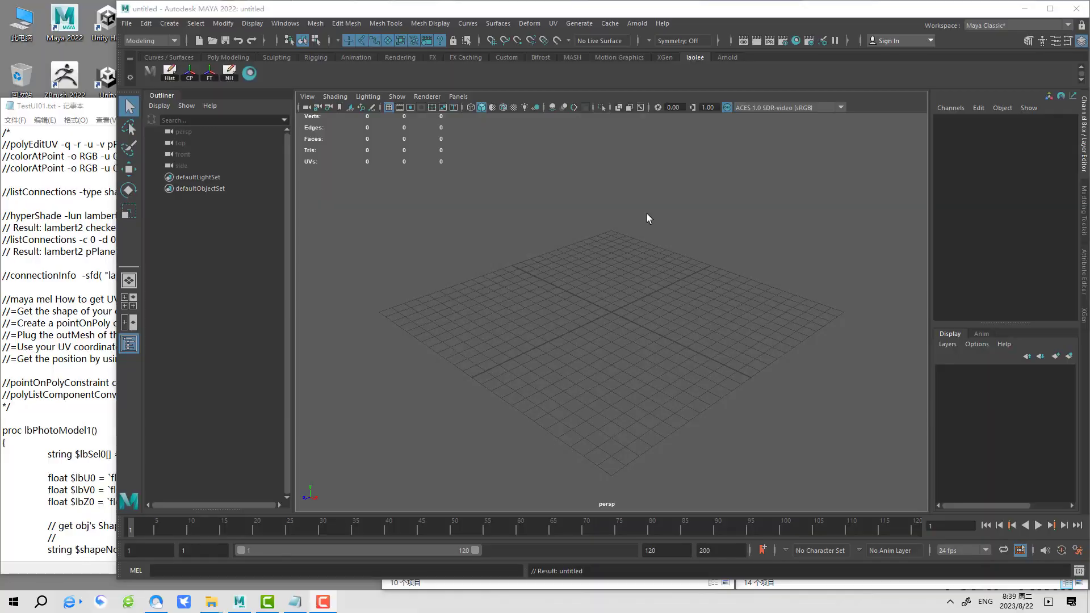
Step: Draw a polygon plane in the front view, then return to the perspective view
key("space")
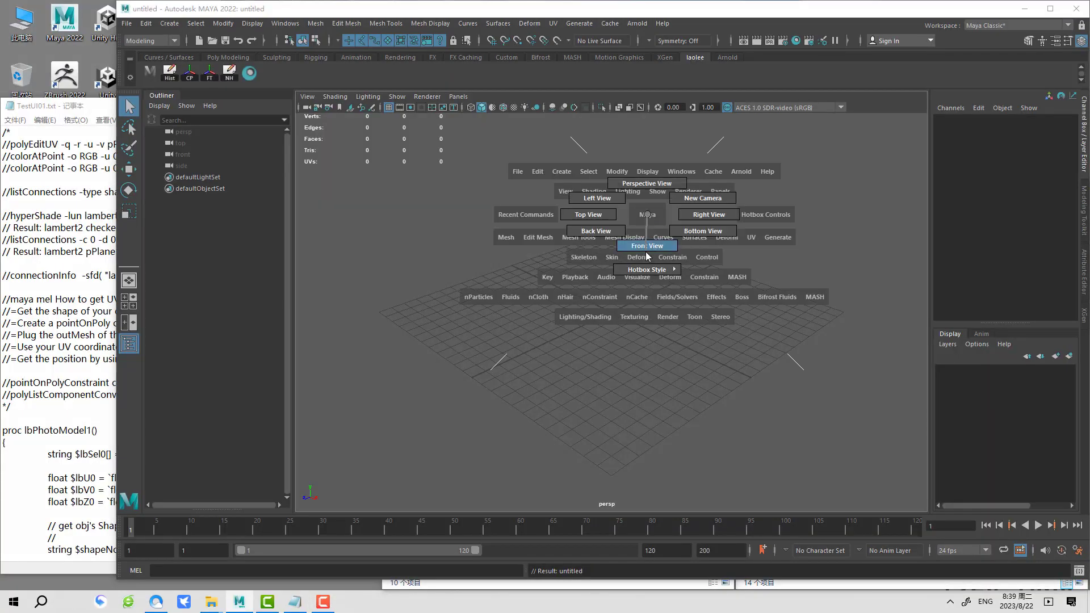
left_click_drag(648, 219, 646, 247)
right_click_drag(651, 264, 587, 248, "shift")
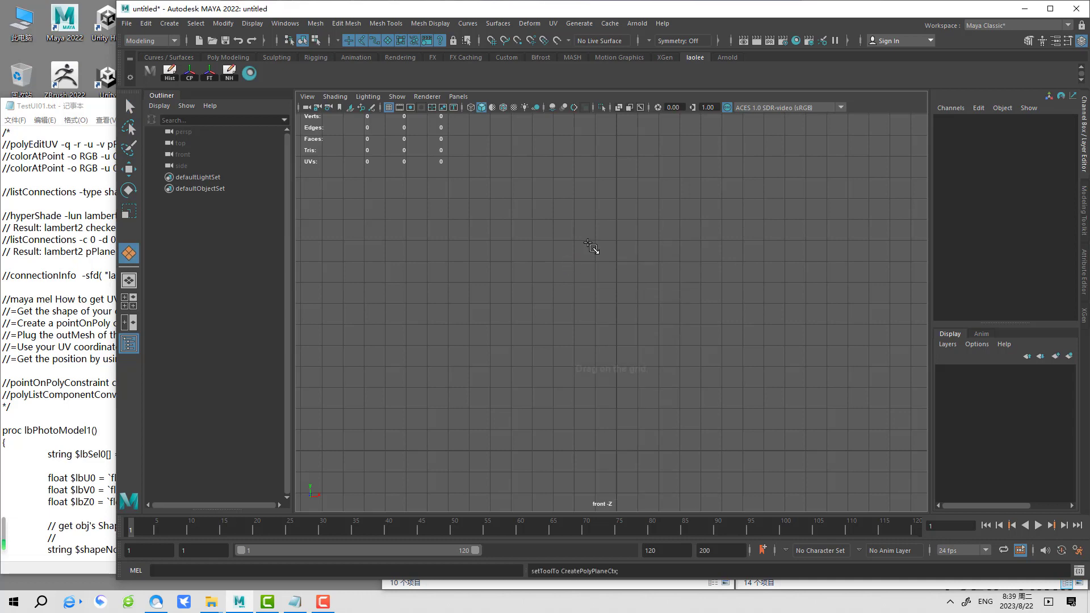
left_click_drag(407, 126, 803, 436)
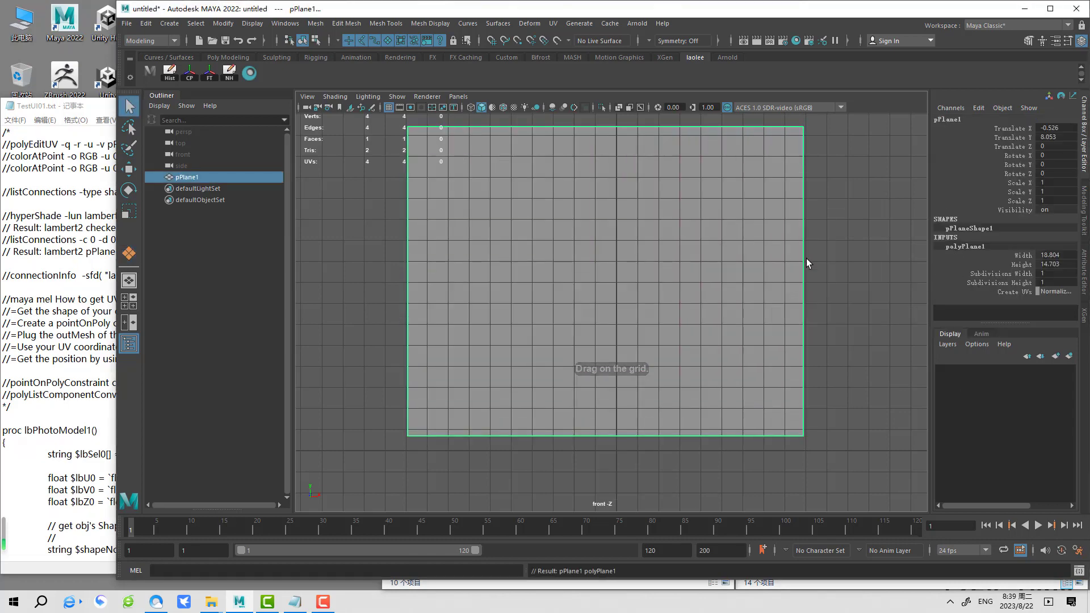
mouse_move(731, 266)
left_mouse_down()
mouse_move(731, 234)
mouse_move(1085, 282)
left_mouse_up()
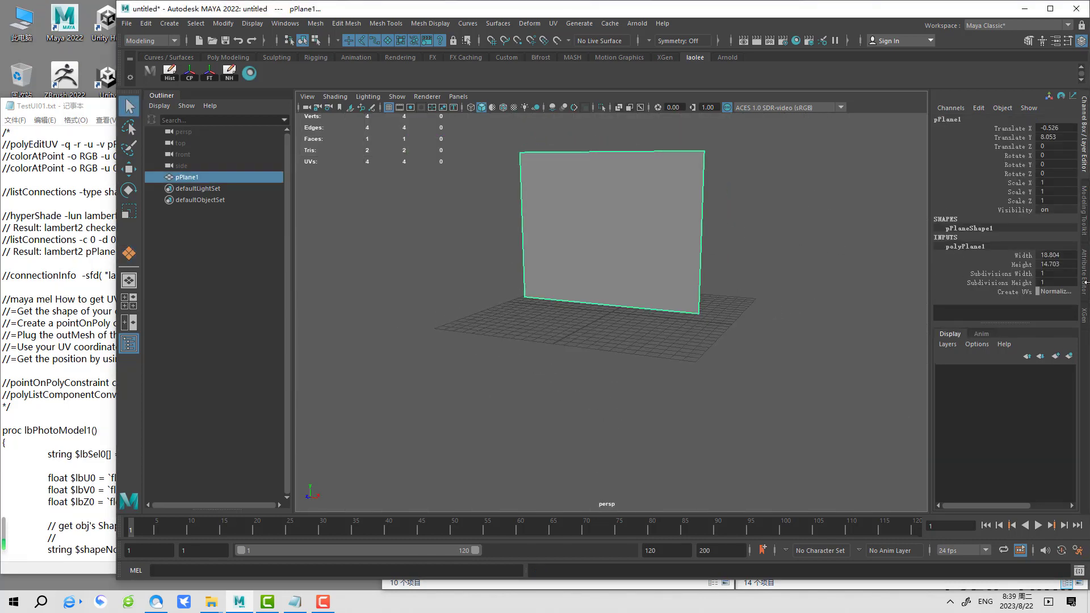
Step: Size the plane 20 by 20 with 10 by 10 subdivisions and frame it
middle_click_drag(607, 340, 647, 341)
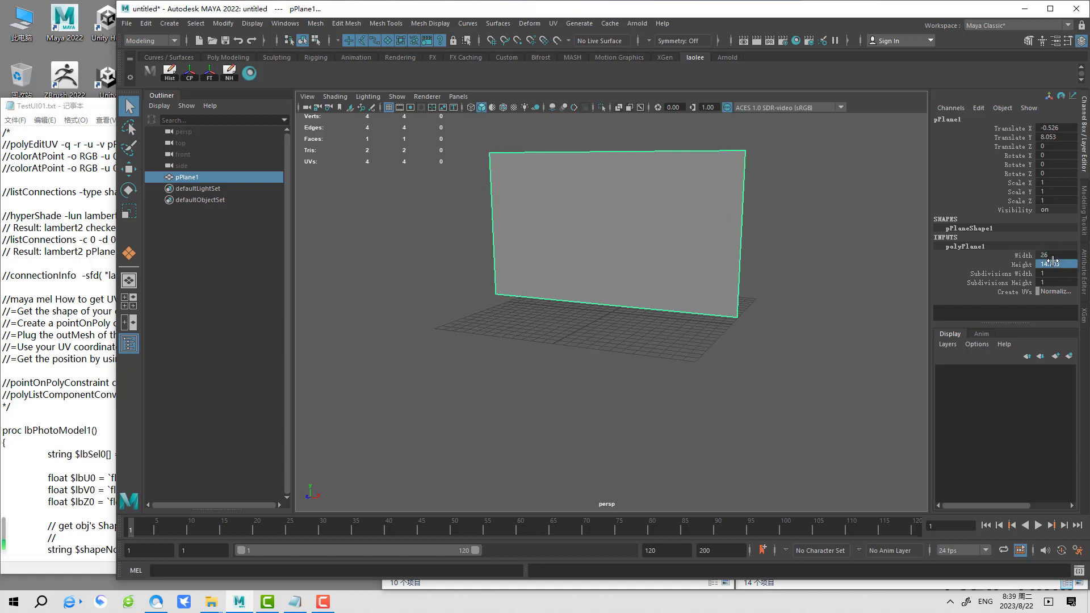
type("20")
key("Return")
left_click(1055, 282)
type("10")
key("Return")
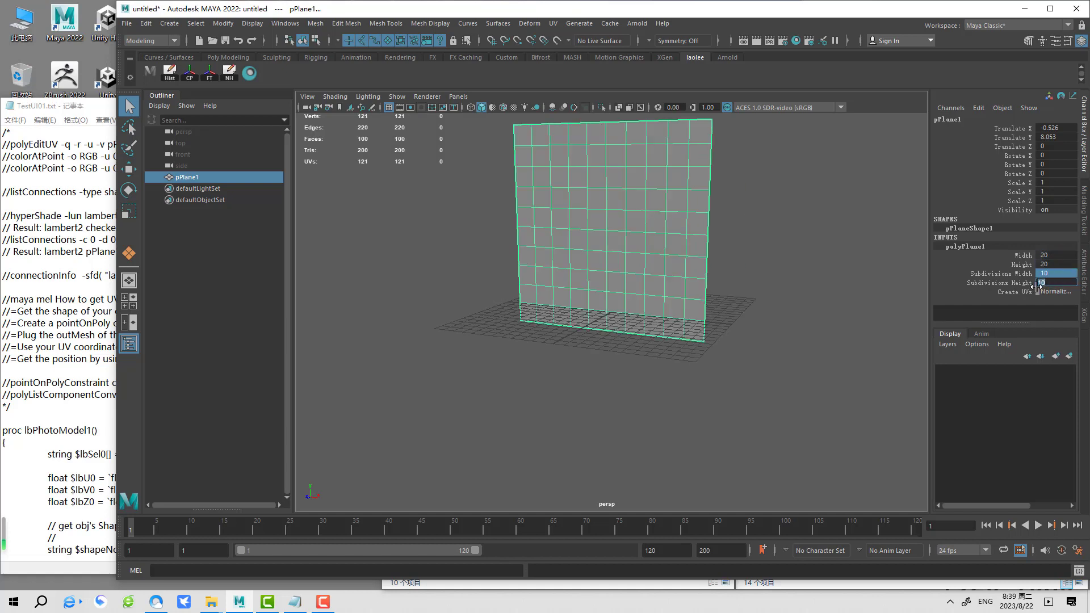
key("f")
key("w")
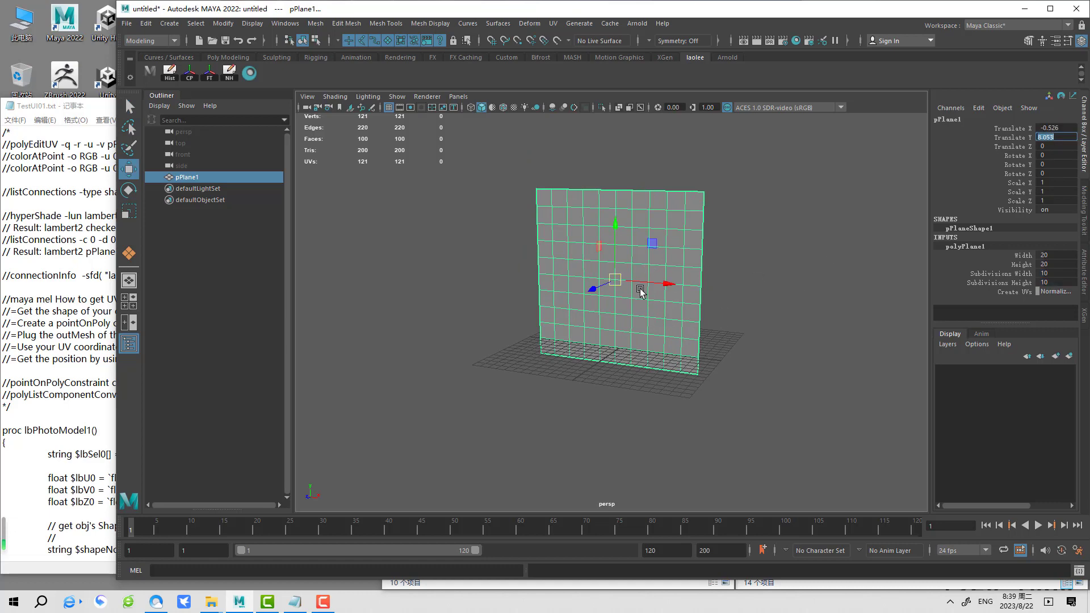
Step: Raise the plane above the grid and assign it a new Lambert material
left_click_drag(651, 227, 662, 176)
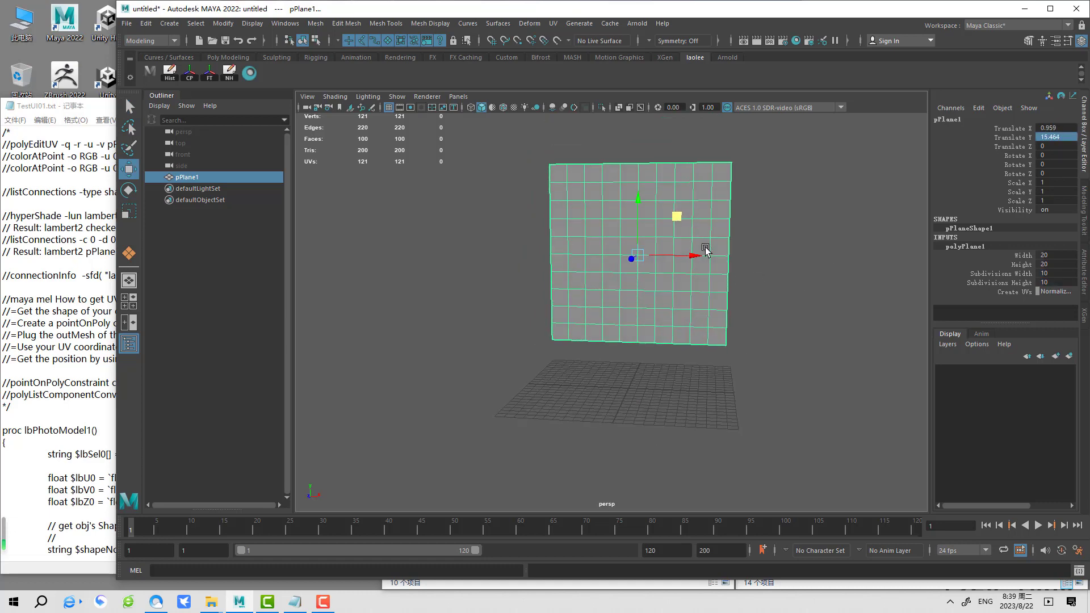
left_click_drag(703, 251, 649, 287, "alt")
right_click(647, 237)
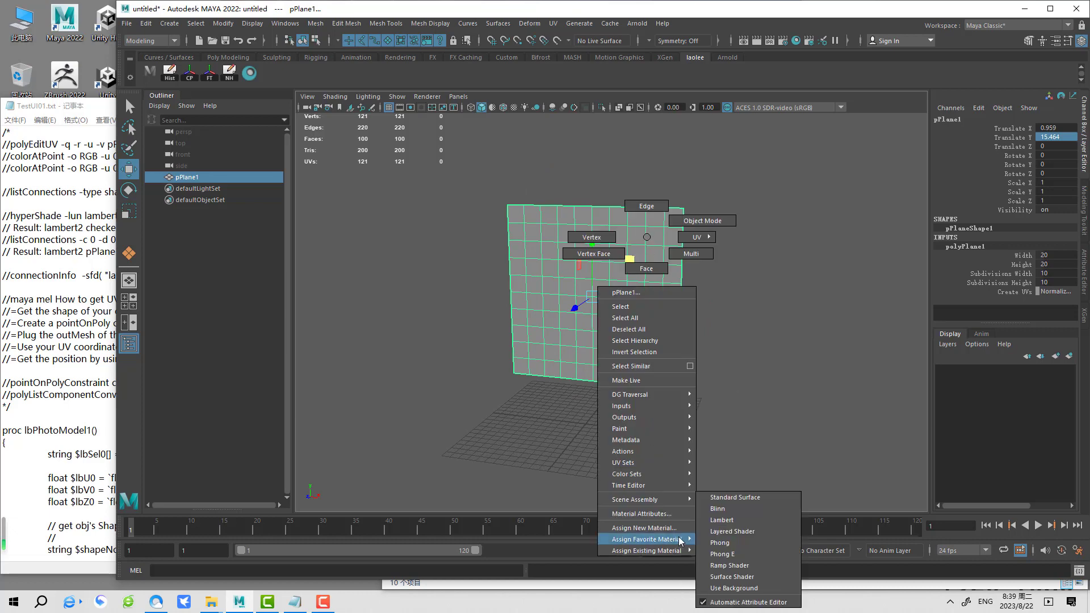
left_click(744, 520)
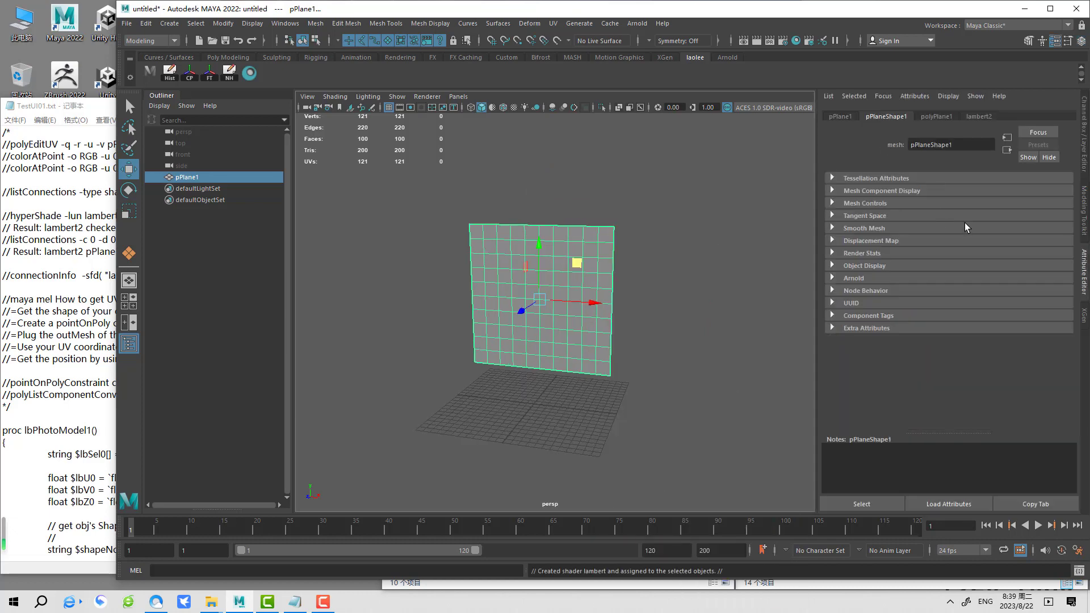
Step: Map a Checker texture to the lambert2 colour and display textures in the viewport
left_click(980, 117)
left_click(1054, 245)
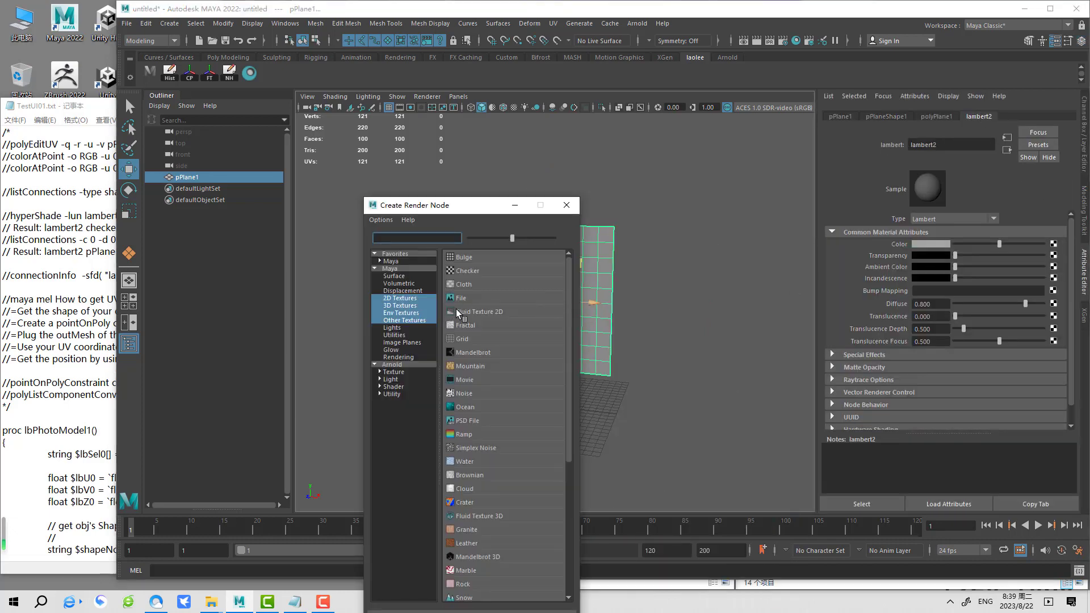
left_click(470, 271)
left_click(1084, 130)
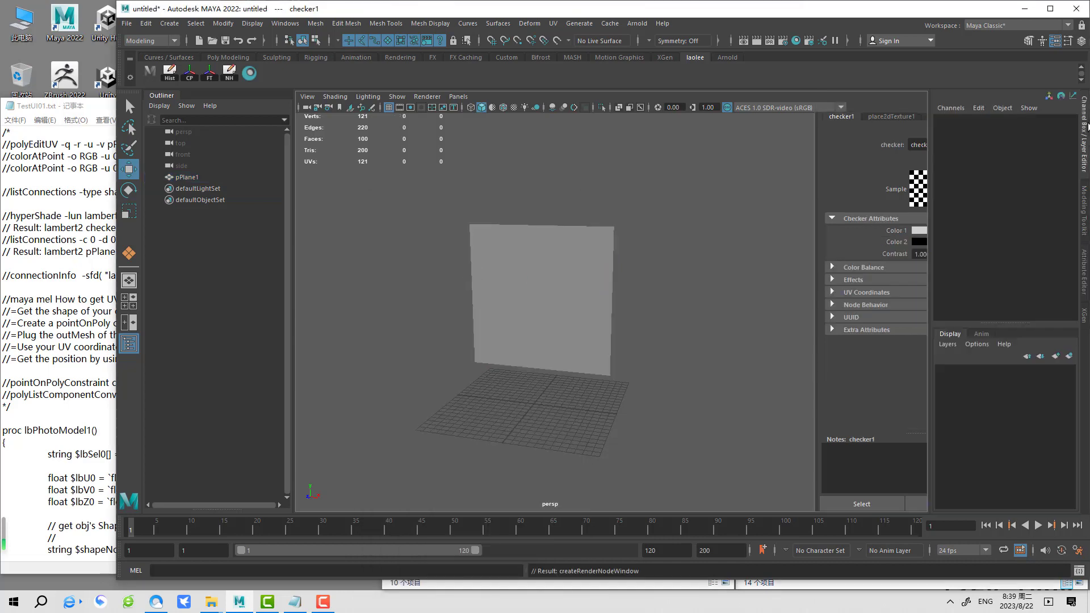
key("6")
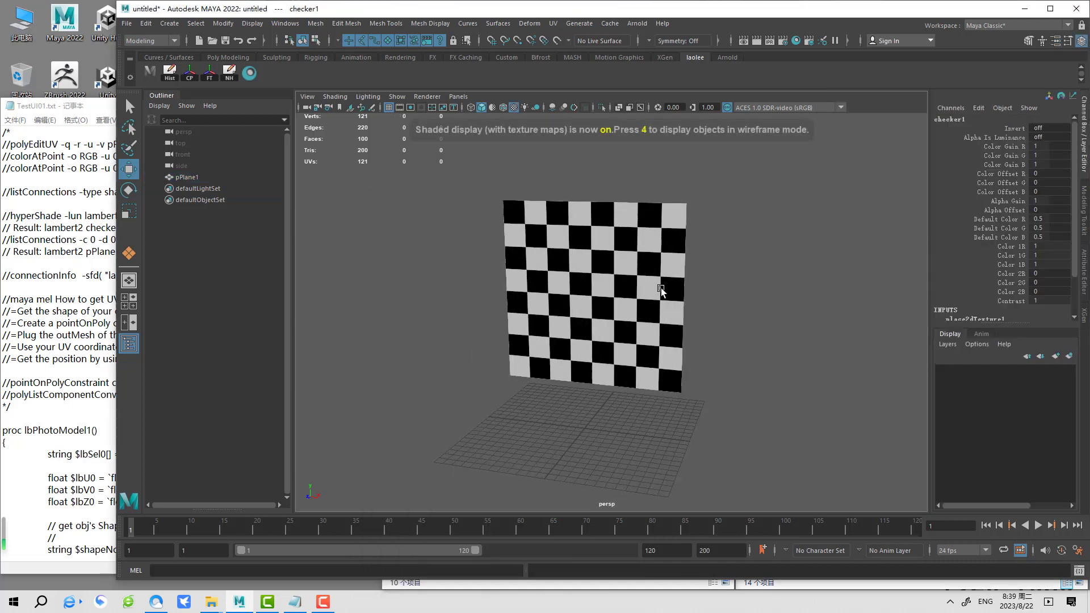
left_click(653, 295)
scroll(667, 307, "up", 2)
scroll(698, 293, "up", 2)
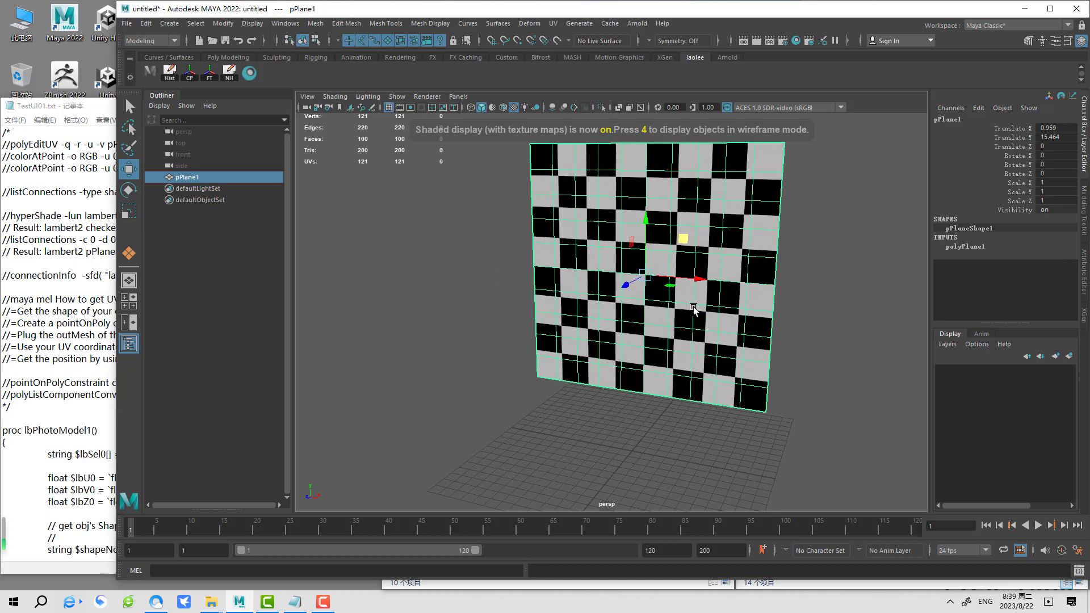
Step: Paste the MEL script from Notepad into the Script Editor and run it
key("alt+Tab")
key("ctrl+a")
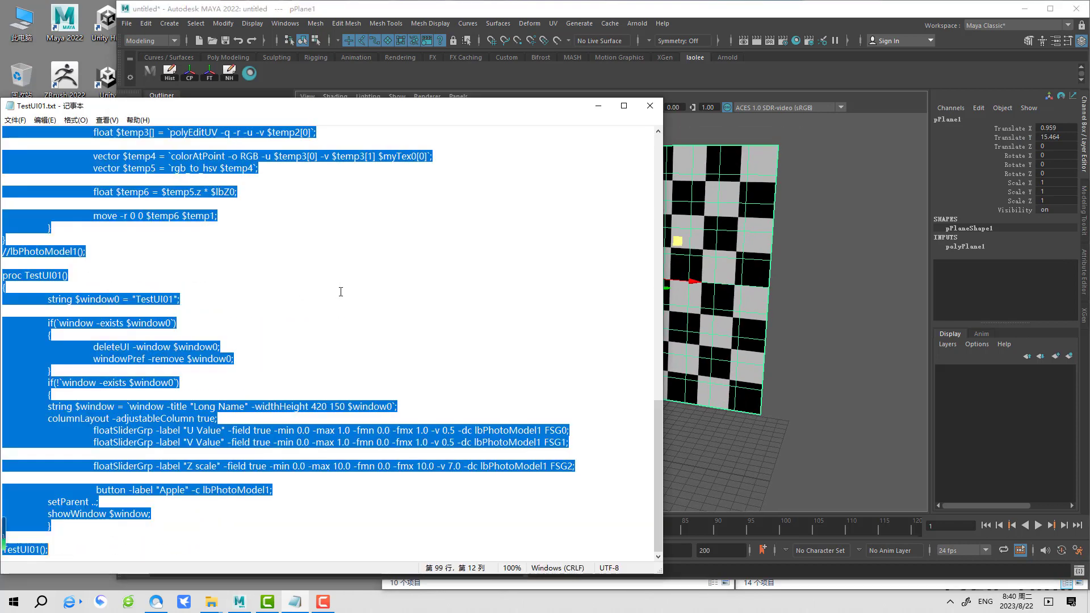
key("alt+Tab")
left_click(1079, 570)
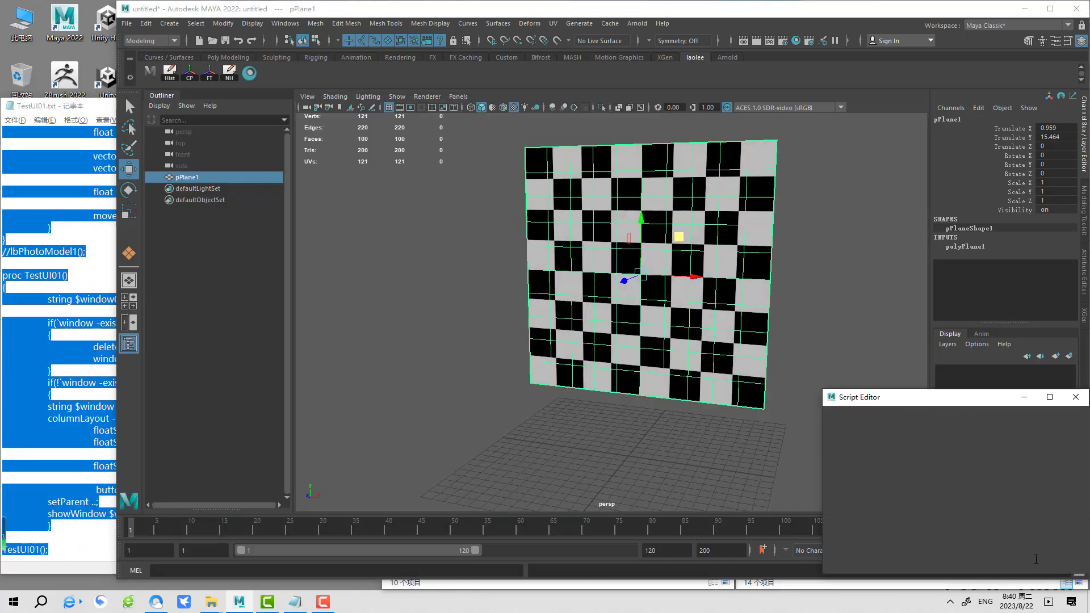
key("ctrl+v")
key("ctrl+Return")
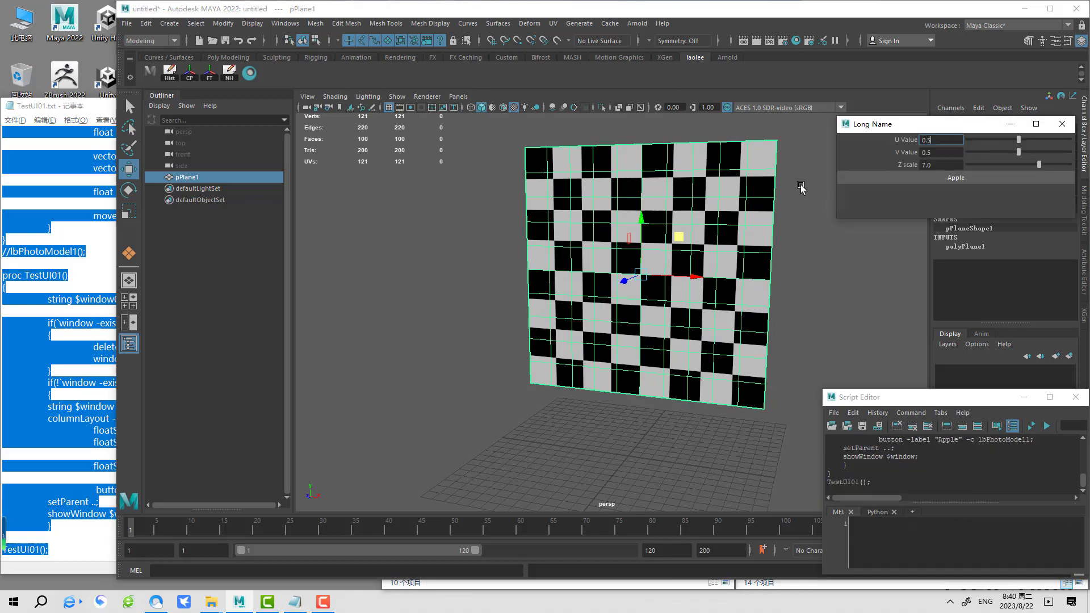
Step: Displace the plane with the Long Name tool, lower Z scale and regenerate the relief
left_click_drag(801, 187, 886, 188, "alt")
left_click(915, 179)
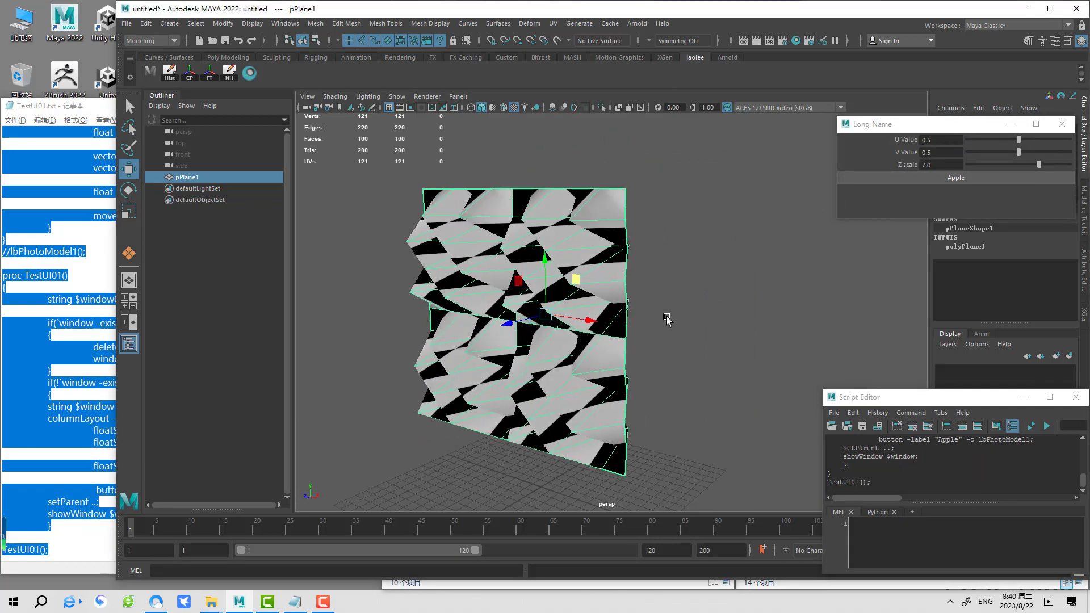
left_click_drag(667, 320, 800, 261, "alt")
left_click_drag(1039, 165, 884, 170)
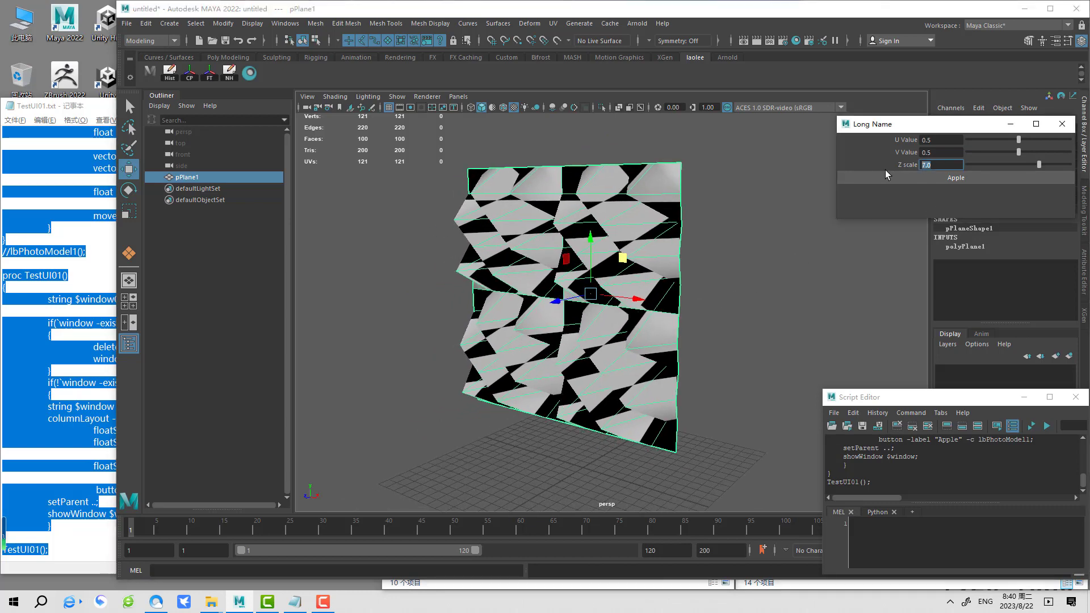
left_click(935, 179)
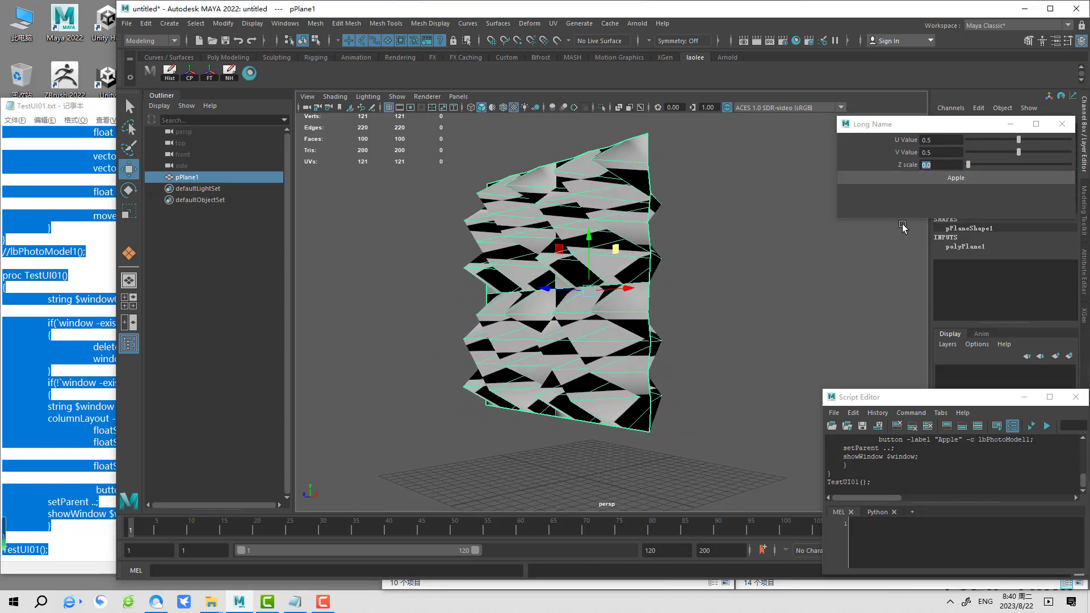
left_click(932, 178)
Step: Undo the displacement, reapply it once, and deselect the plane
left_click_drag(738, 312, 682, 312, "alt")
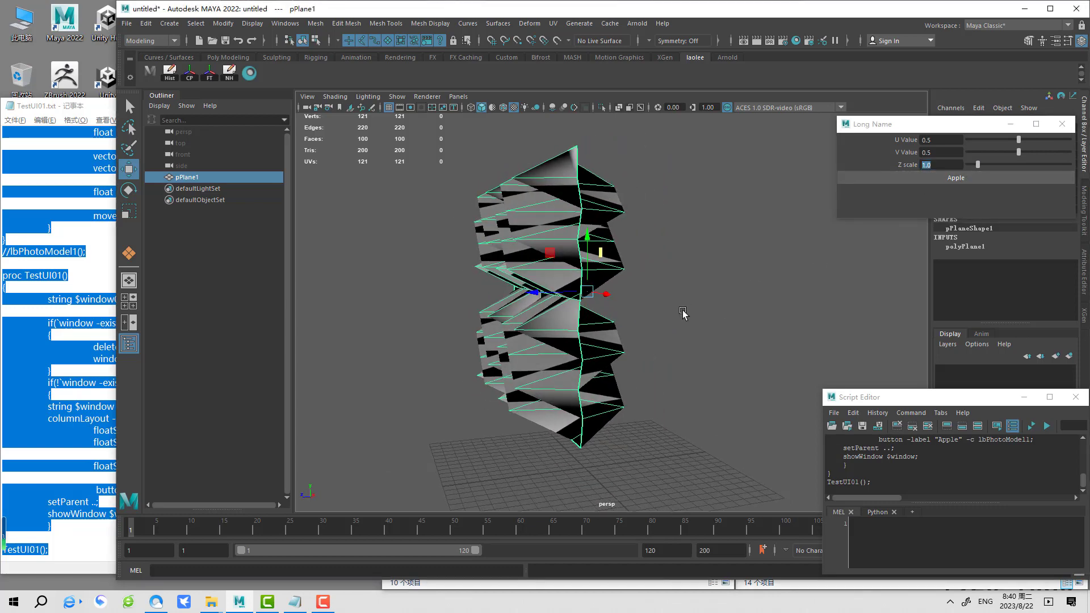
key("ctrl+z")
key("ctrl+z")
key("ctrl+z")
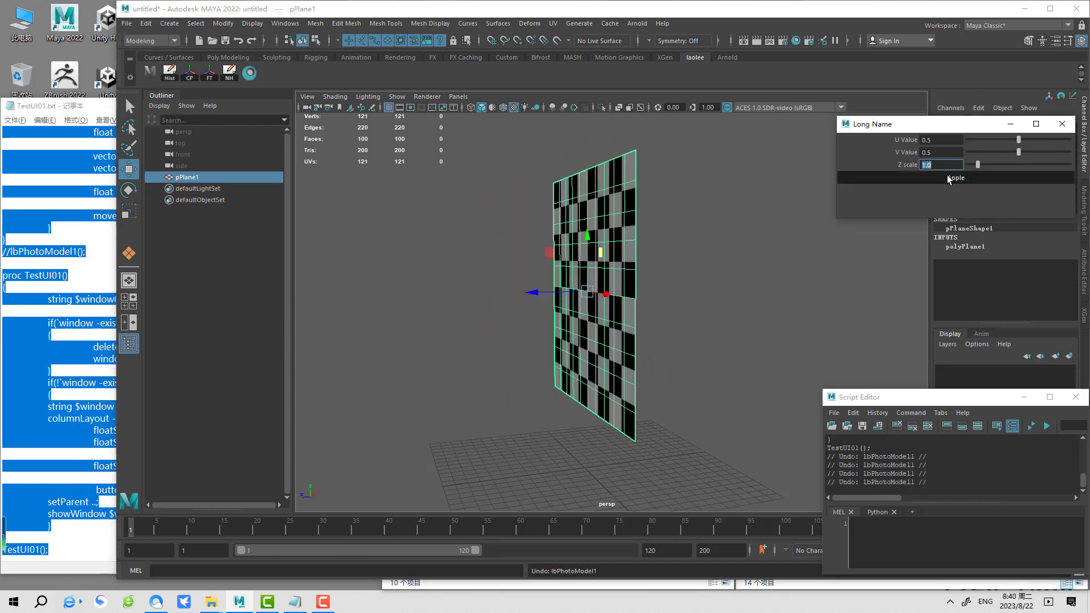
left_click(956, 178)
left_click(704, 295)
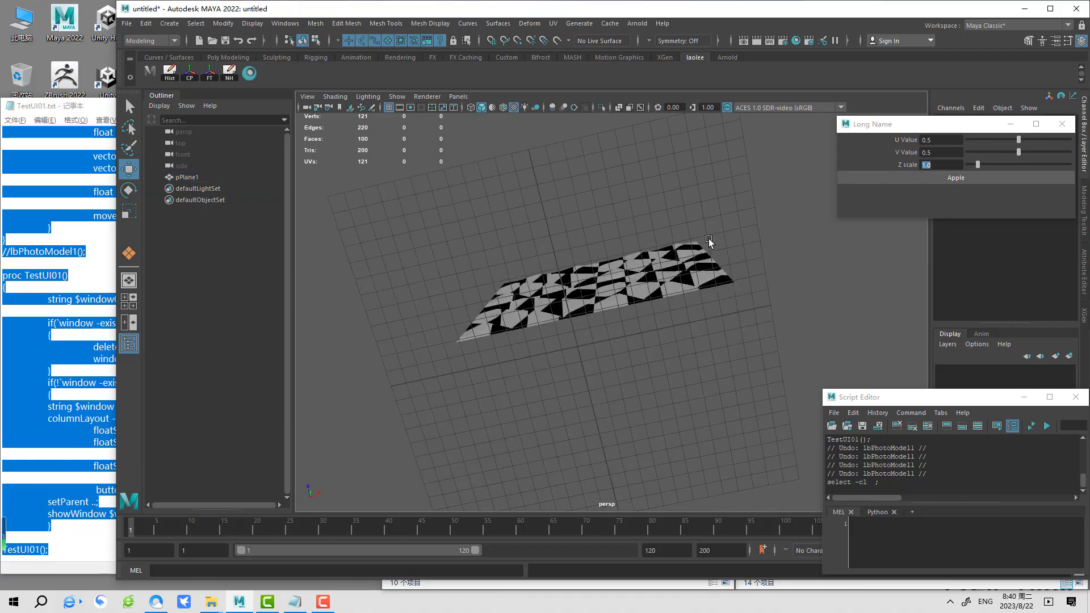
Step: Orbit around the plane, reselect it, and undo that selection
left_click_drag(704, 295, 730, 348, "alt")
scroll(638, 306, "up", 5)
mouse_move(637, 307)
left_mouse_down("alt")
mouse_move(689, 272)
mouse_move(718, 306)
mouse_move(615, 256)
mouse_move(659, 287)
mouse_move(606, 281)
mouse_move(574, 308)
left_mouse_up("alt")
left_click(689, 272)
scroll(717, 306, "down", 3)
scroll(615, 256, "up", 2)
key("ctrl+z")
key("ctrl+z")
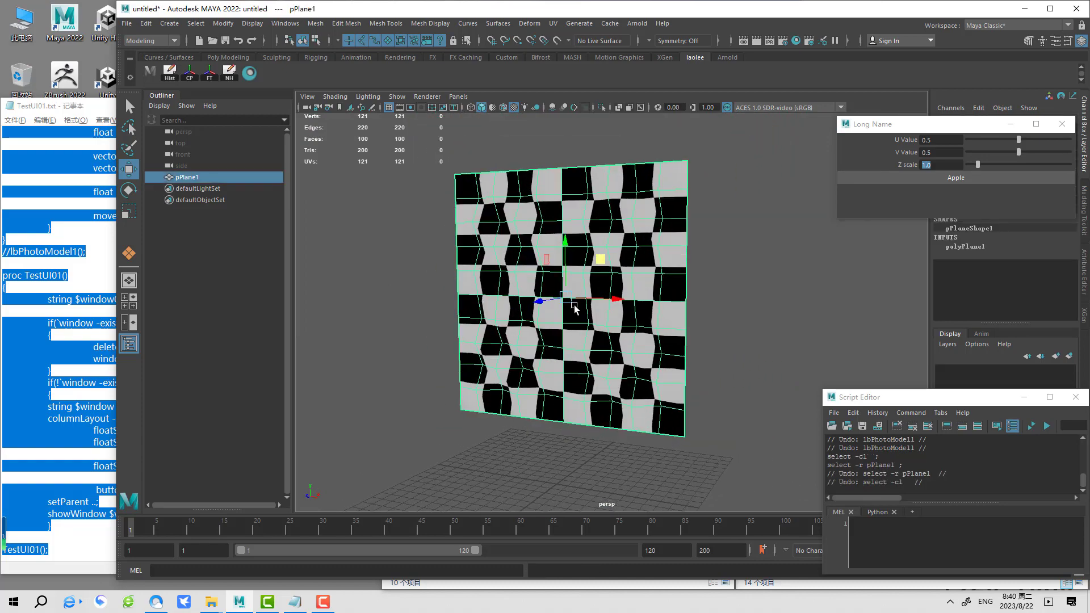
Step: Slide the plane along X, then undo back to the flat checkered plane
middle_click_drag(448, 289, 504, 302)
left_click_drag(504, 302, 534, 289, "alt")
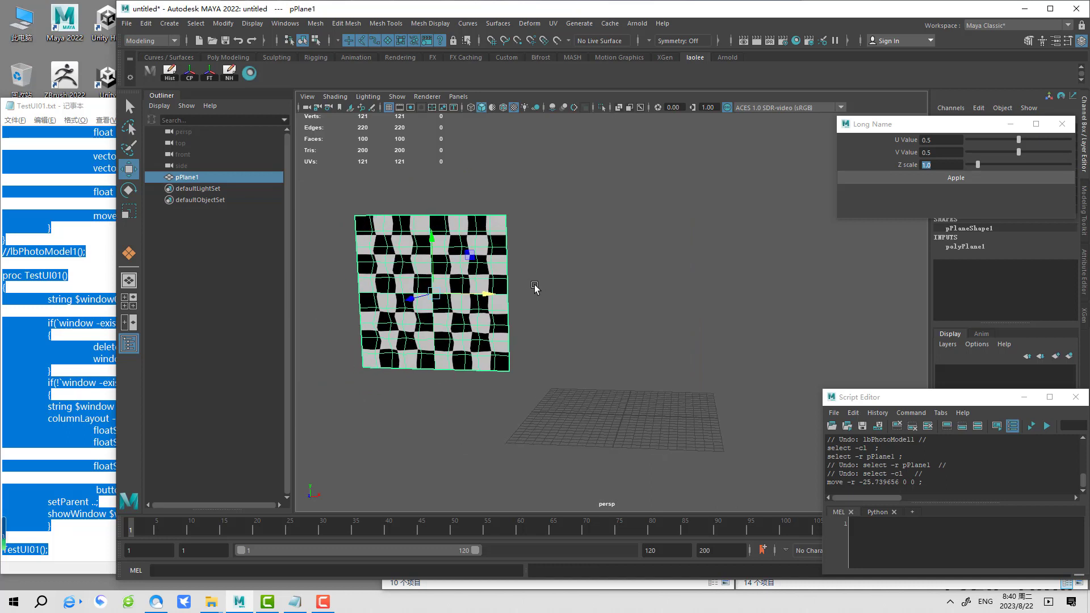
left_click(627, 372)
key("space")
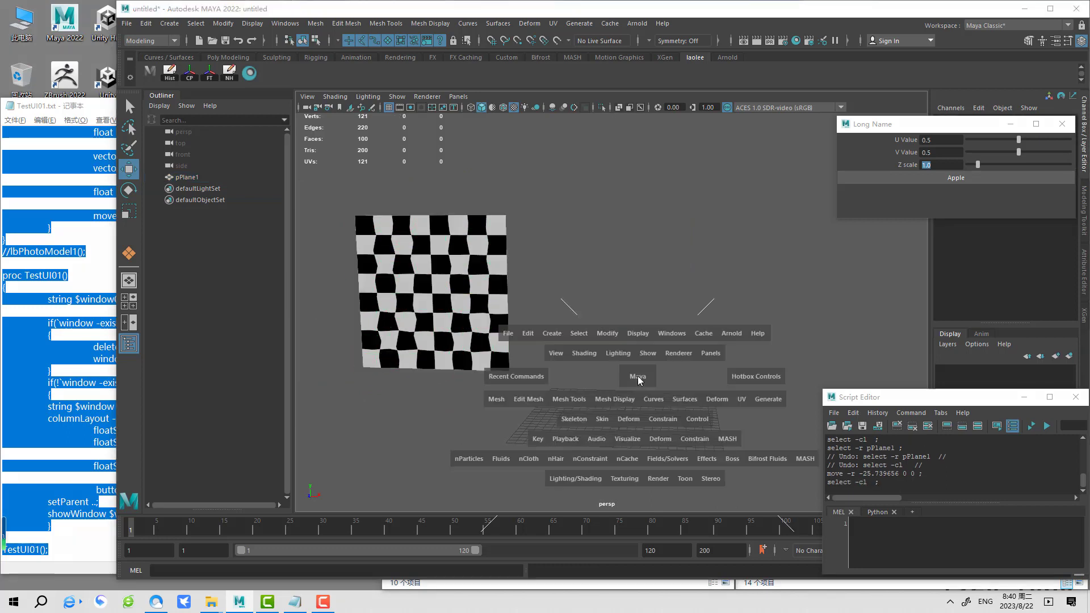
left_click_drag(637, 376, 642, 407)
key("ctrl+z")
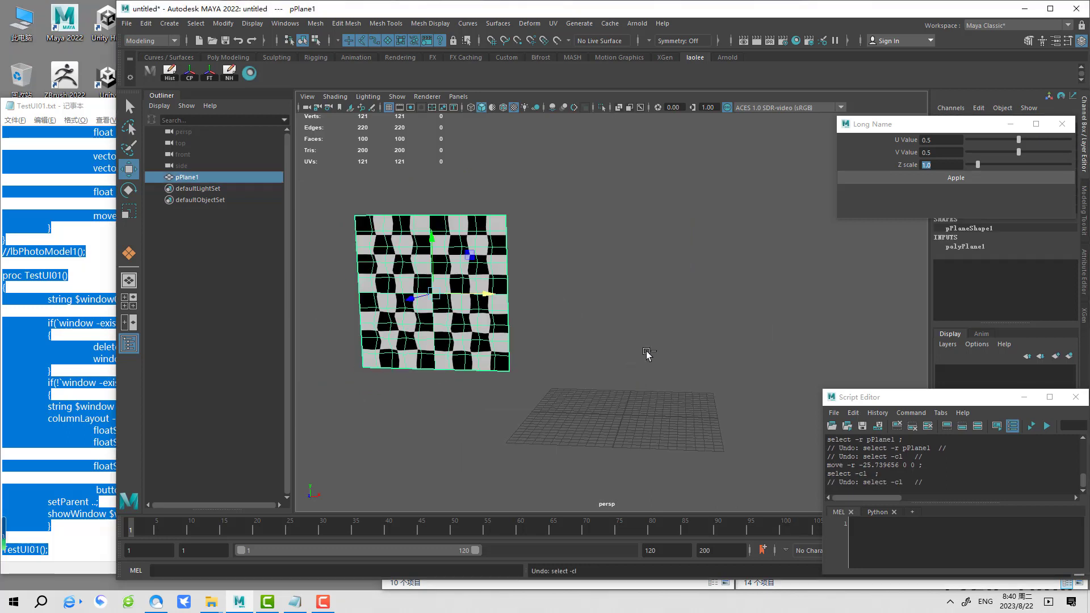
key("ctrl+z")
key("ctrl+z")
mouse_move(691, 348)
left_mouse_down("alt")
mouse_move(664, 305)
mouse_move(690, 318)
mouse_move(732, 253)
mouse_move(733, 332)
left_mouse_up("alt")
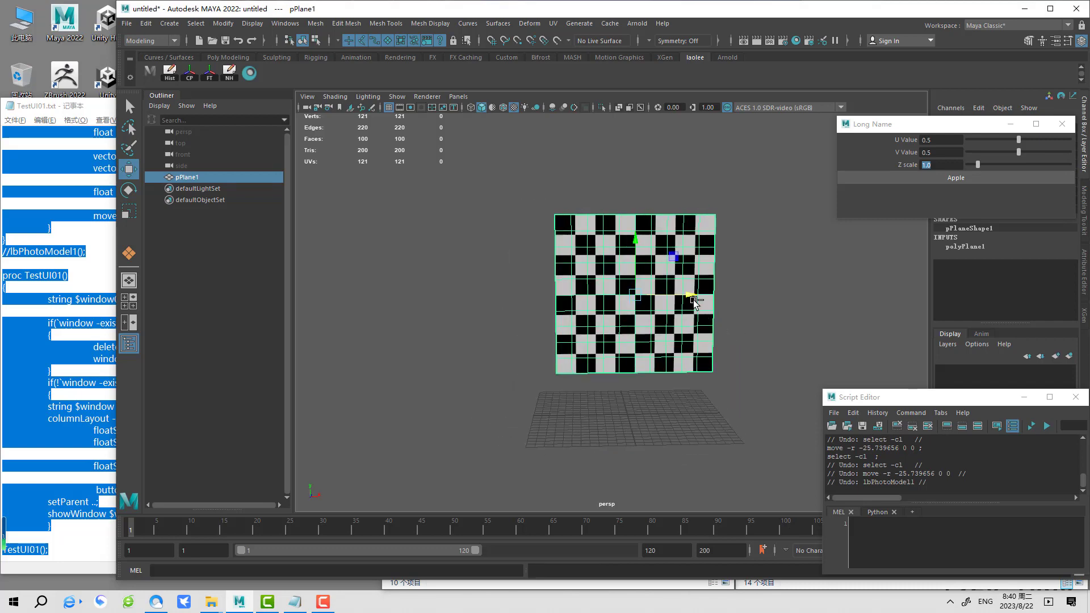
Step: Duplicate the plane, move copy pPlane2 about 24.3 units left, and reselect pPlane1
key("ctrl+d")
middle_click_drag(709, 317, 492, 317)
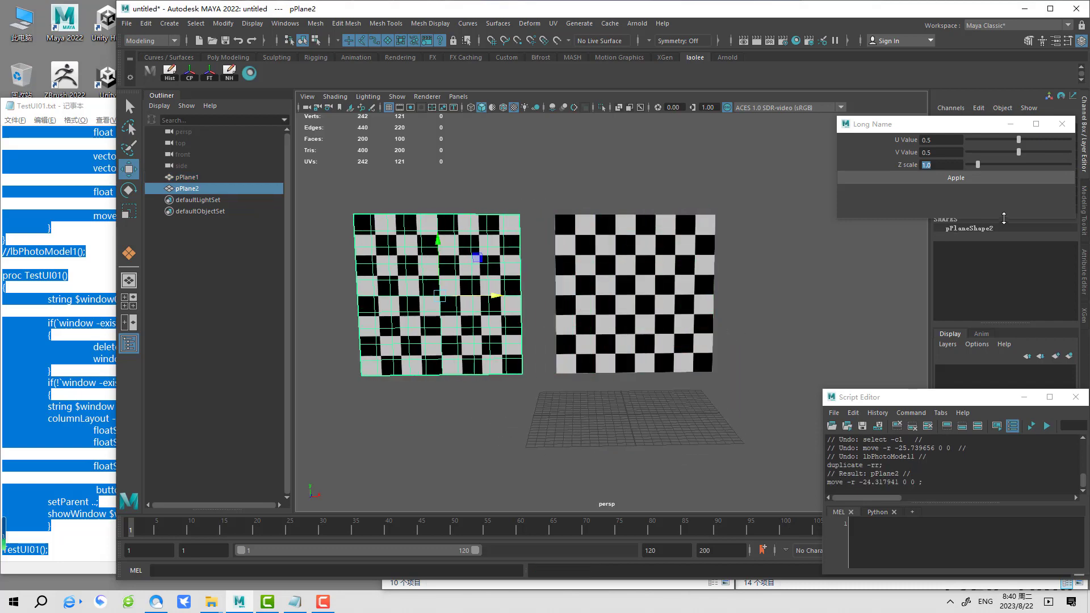
left_click_drag(492, 317, 568, 324, "alt")
left_click(626, 333)
right_click_drag(626, 332, 643, 339, "alt")
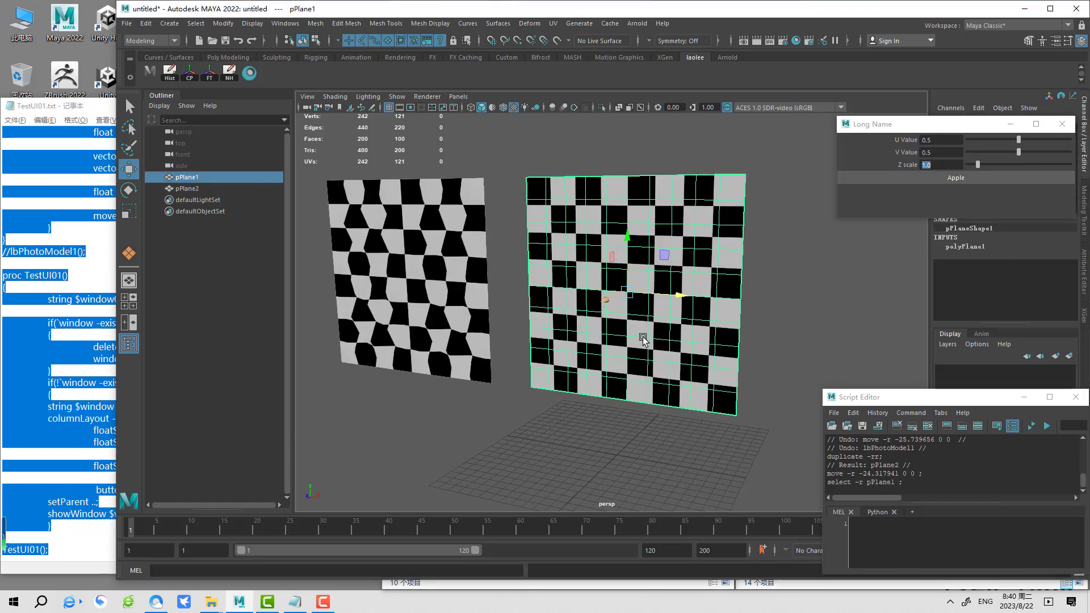
right_click_drag(668, 279, 694, 593)
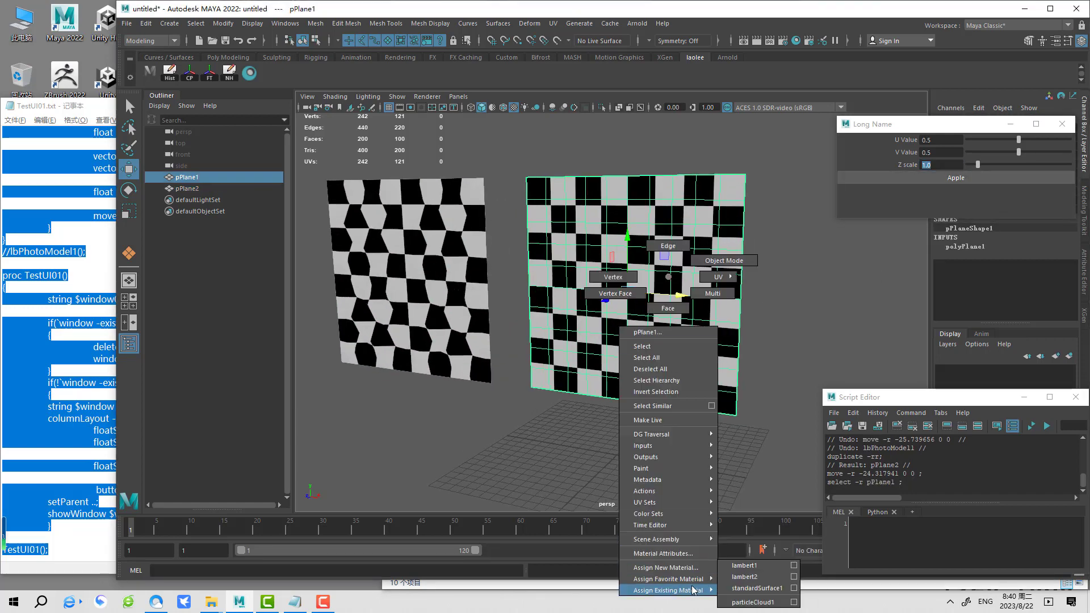
mouse_move(669, 579)
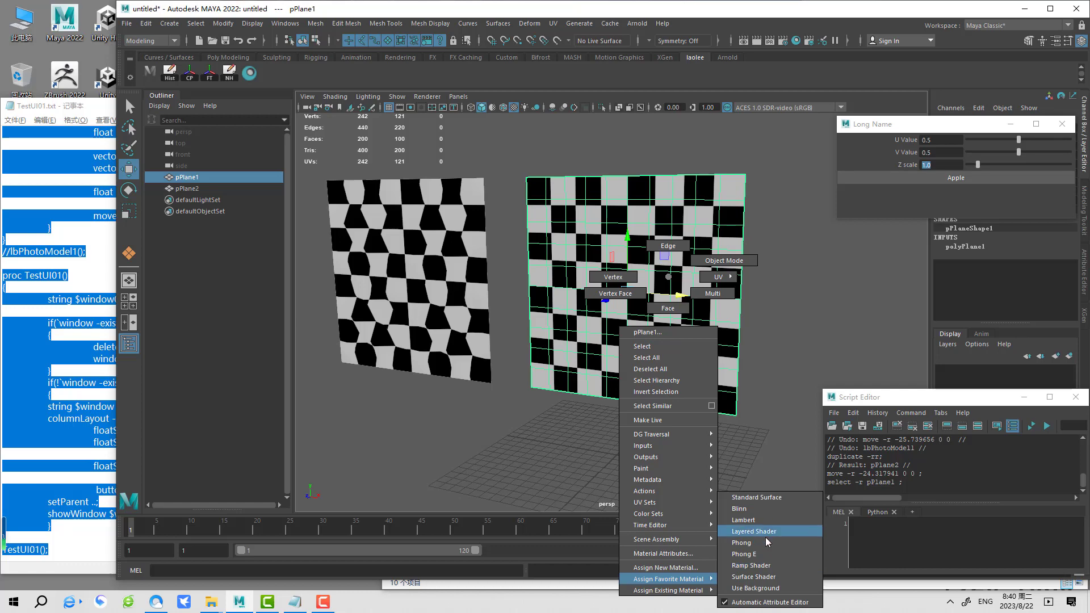
Step: Assign a new Lambert material and create a File texture for its colour
left_click(766, 520)
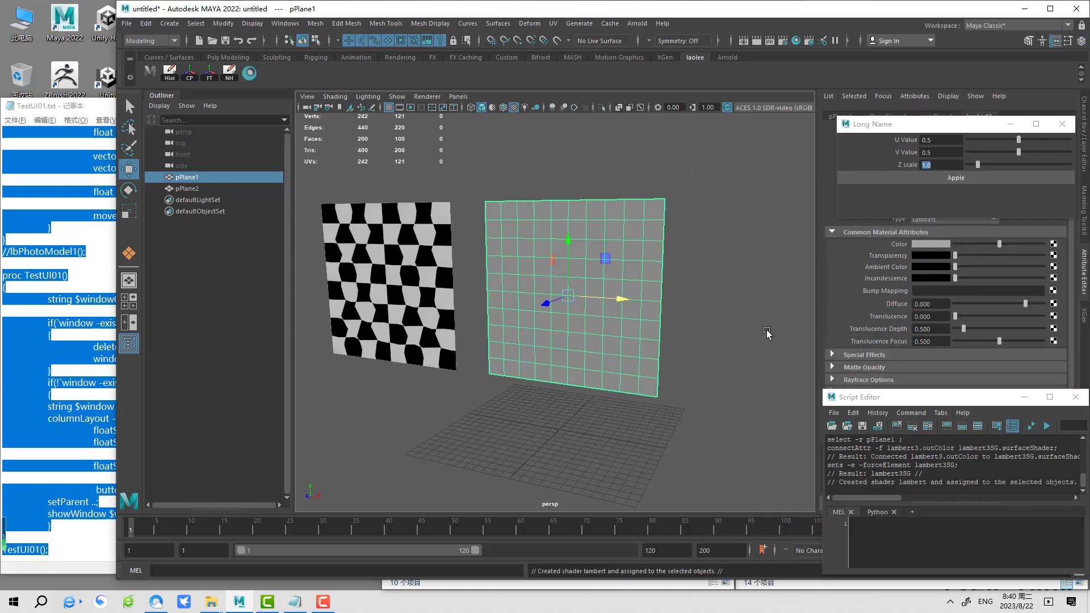
left_click(1054, 243)
left_click(477, 301)
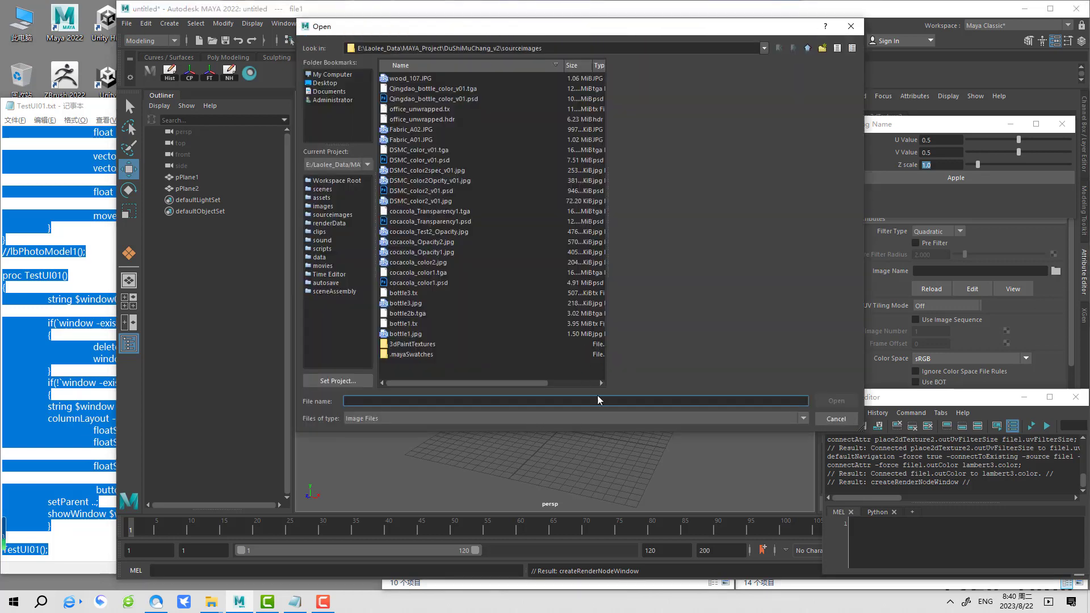
Step: Browse to the Model_texture folder and load head_1.jpg as the colour image
key("ctrl+v")
left_click(583, 587)
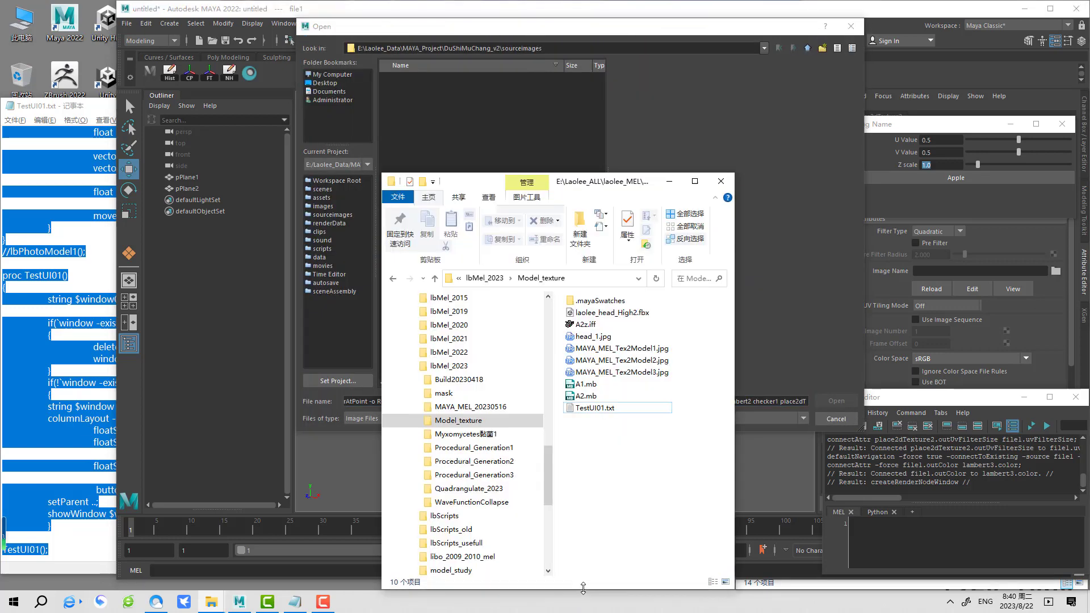
key("alt+d")
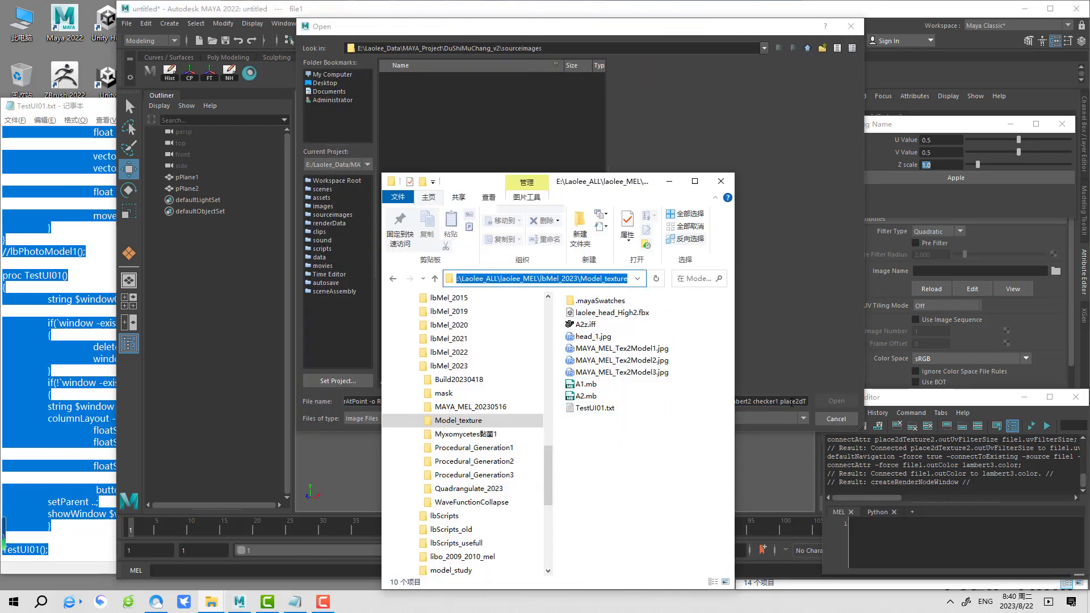
key("ctrl+c")
left_click(792, 401)
key("ctrl+v")
key("Return")
left_click(421, 109)
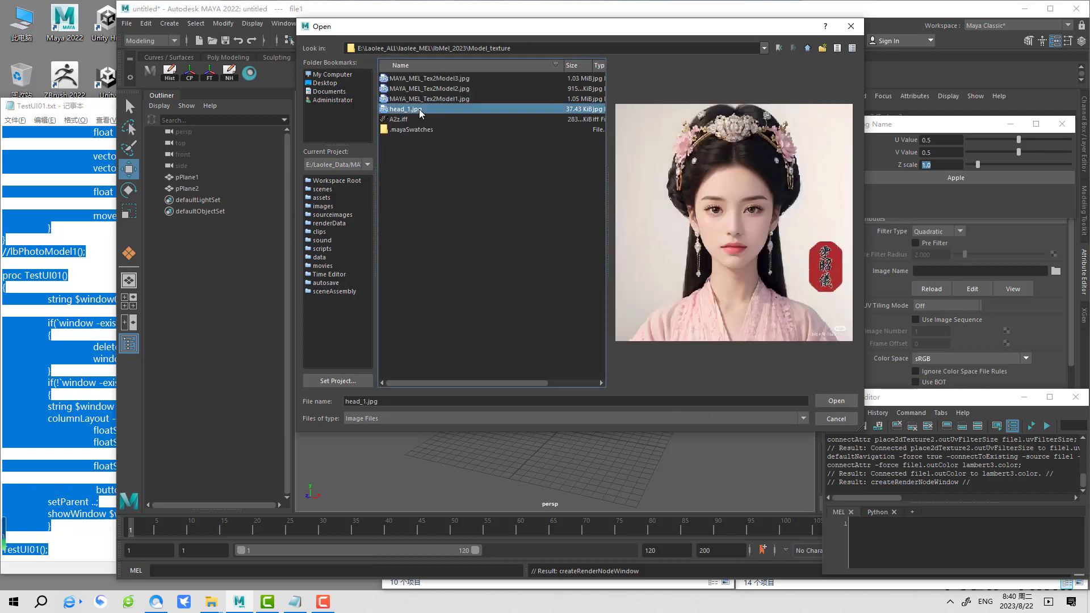
double_click(421, 110)
left_click(622, 276)
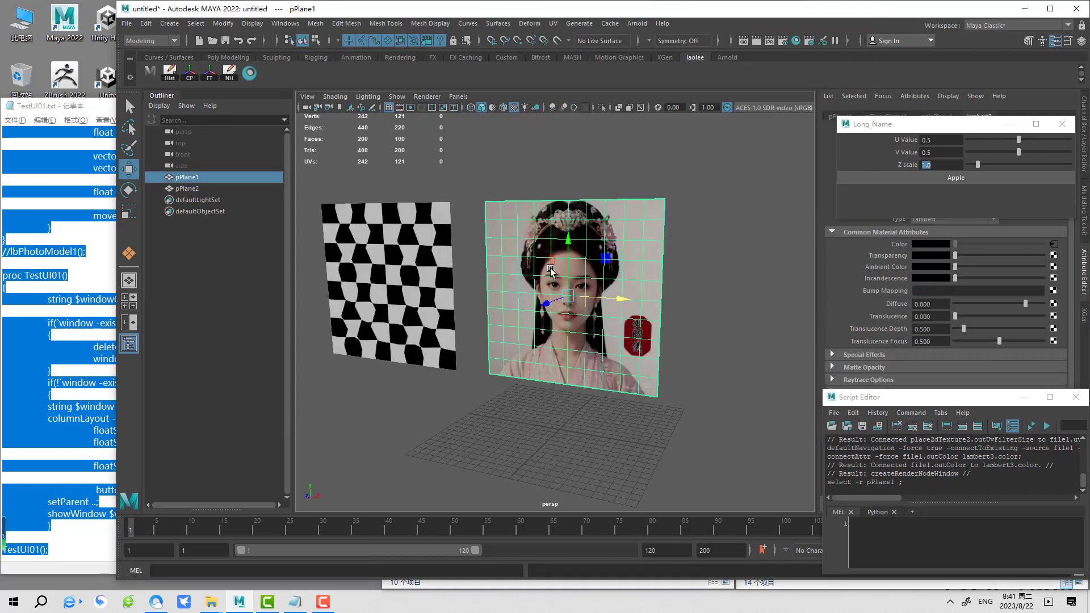
Step: Delete the leftmost and rightmost columns of faces on the plane
scroll(658, 304, "up", 3)
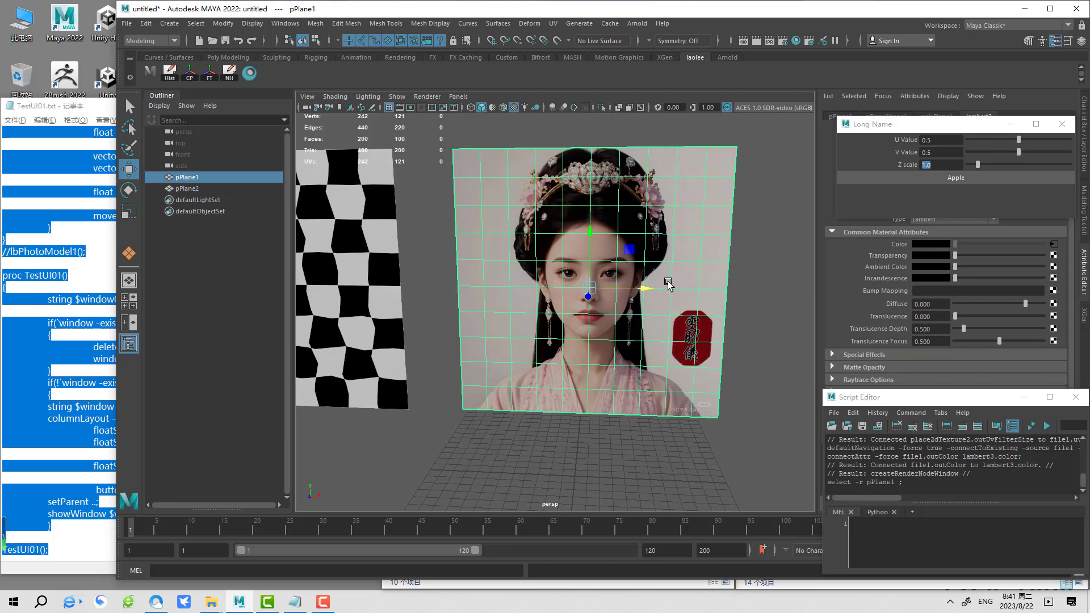
right_click_drag(668, 285, 464, 267)
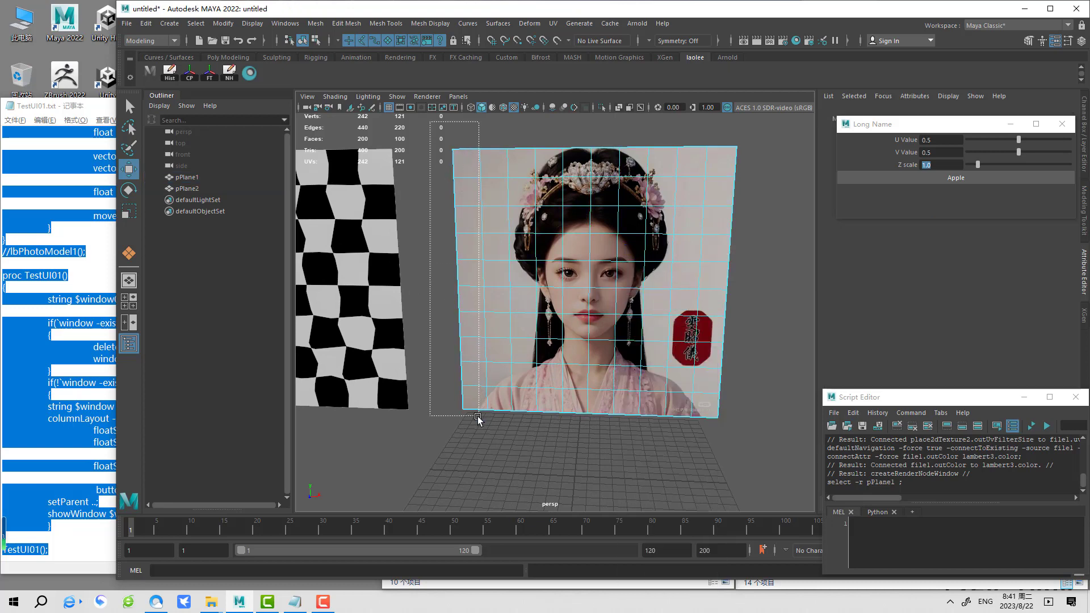
left_click_drag(479, 420, 496, 426)
key("Delete")
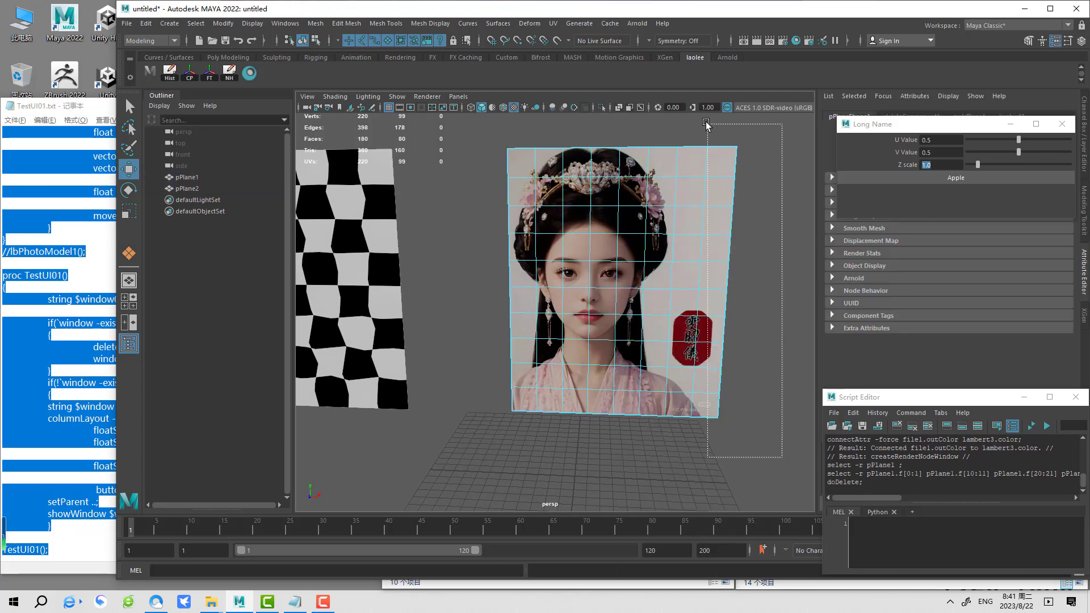
left_click_drag(783, 457, 687, 111)
key("Delete")
Step: Delete the top and bottom rows of faces, then return to Object Mode
left_click_drag(643, 172, 644, 173)
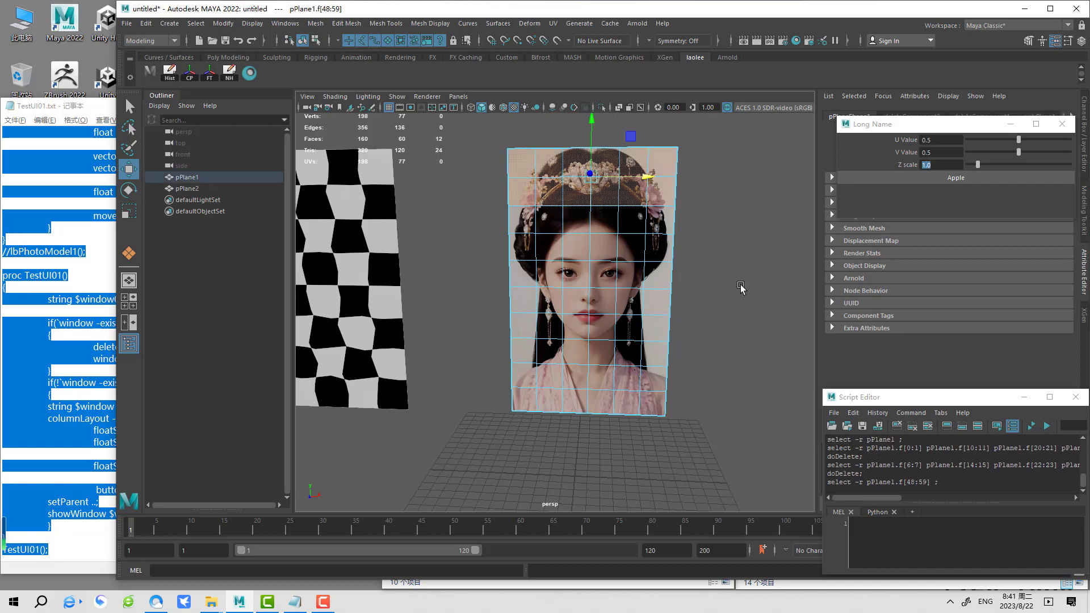
key("Delete")
left_click_drag(741, 471, 455, 381)
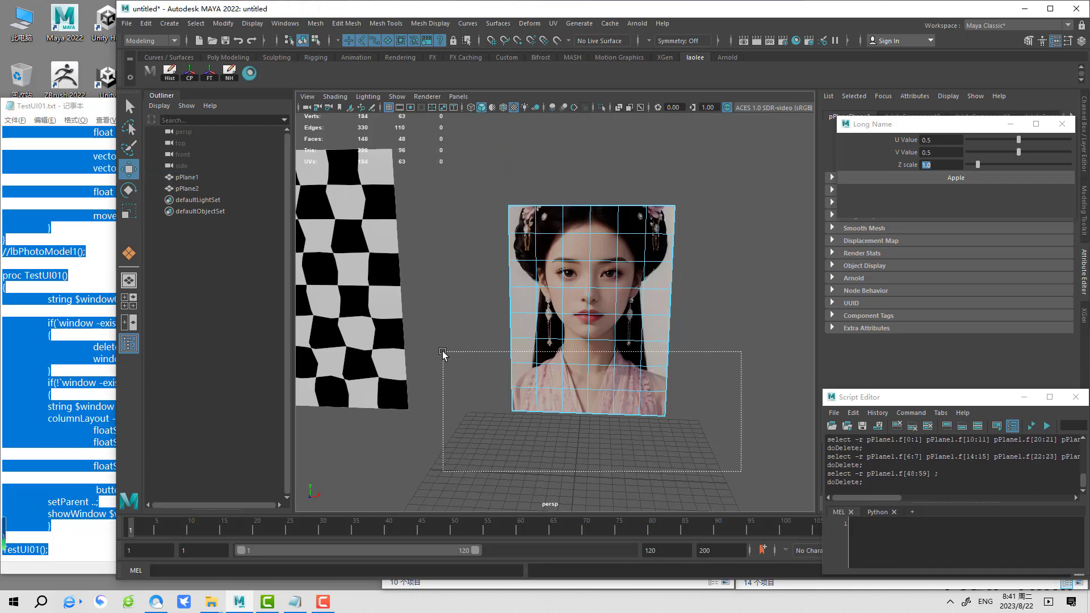
left_click_drag(443, 353, 443, 380)
key("Delete")
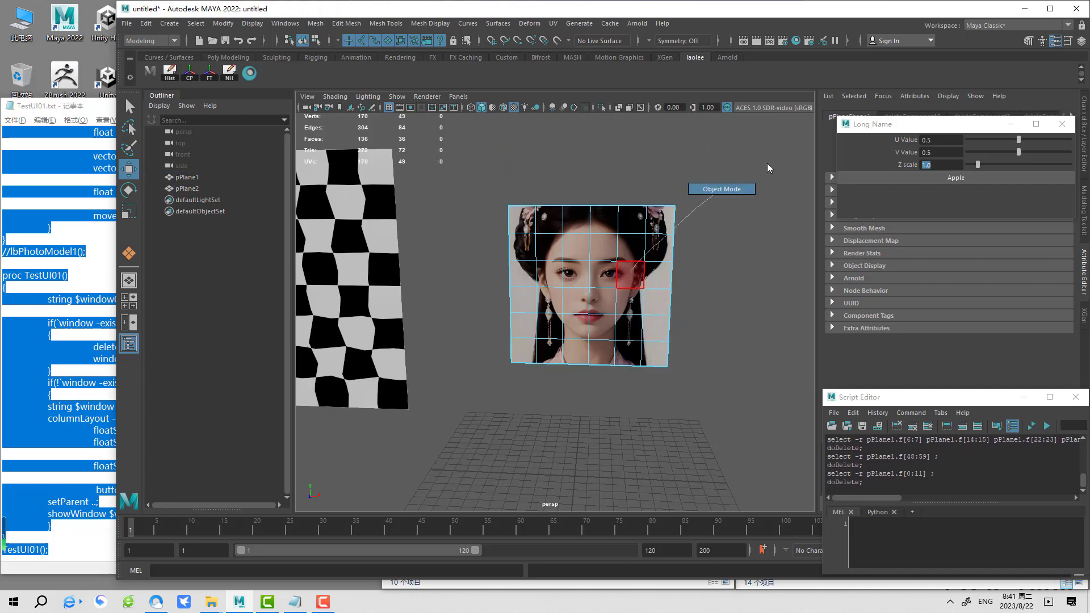
mouse_move(644, 250)
right_mouse_down()
mouse_move(724, 188)
mouse_move(627, 471)
right_mouse_up()
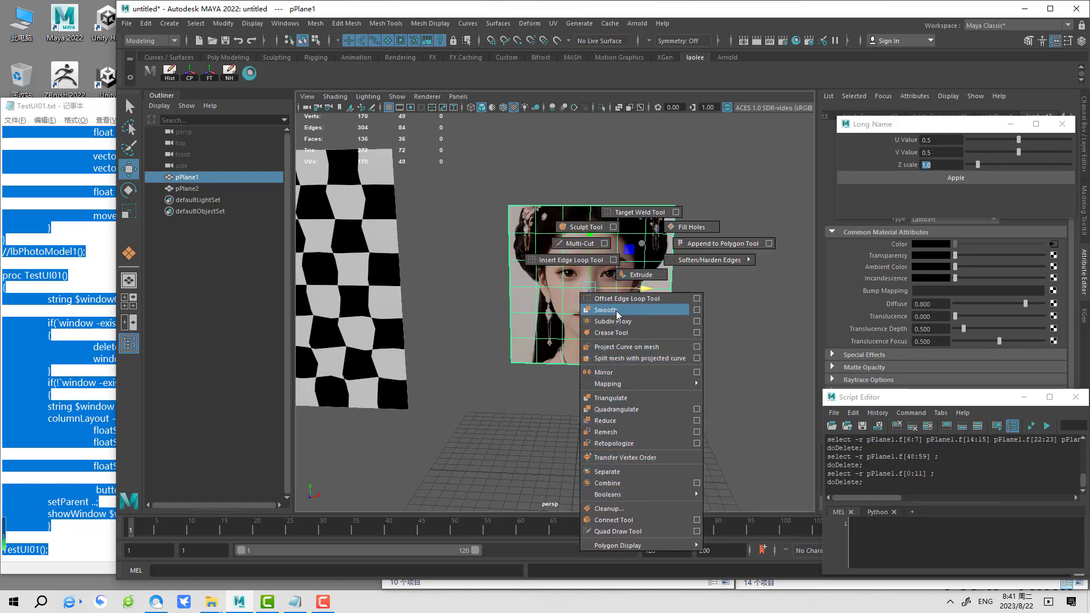
Step: Smooth the trimmed plane and set polySmoothFace1 Divisions to 3
right_click_drag(628, 472, 611, 310, "shift")
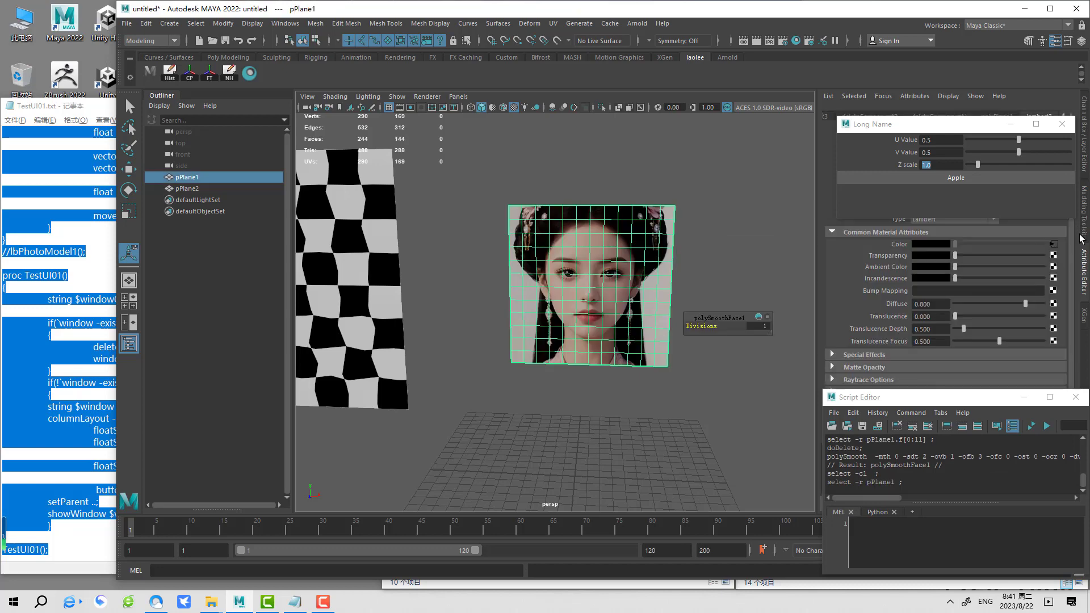
left_click_drag(997, 123, 889, 120)
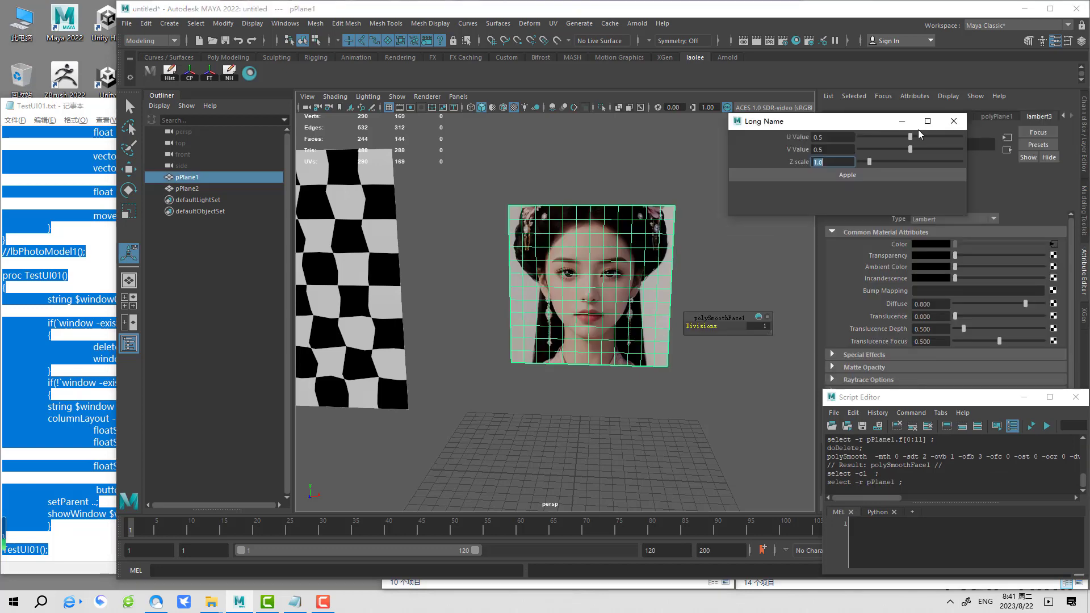
left_click(1084, 165)
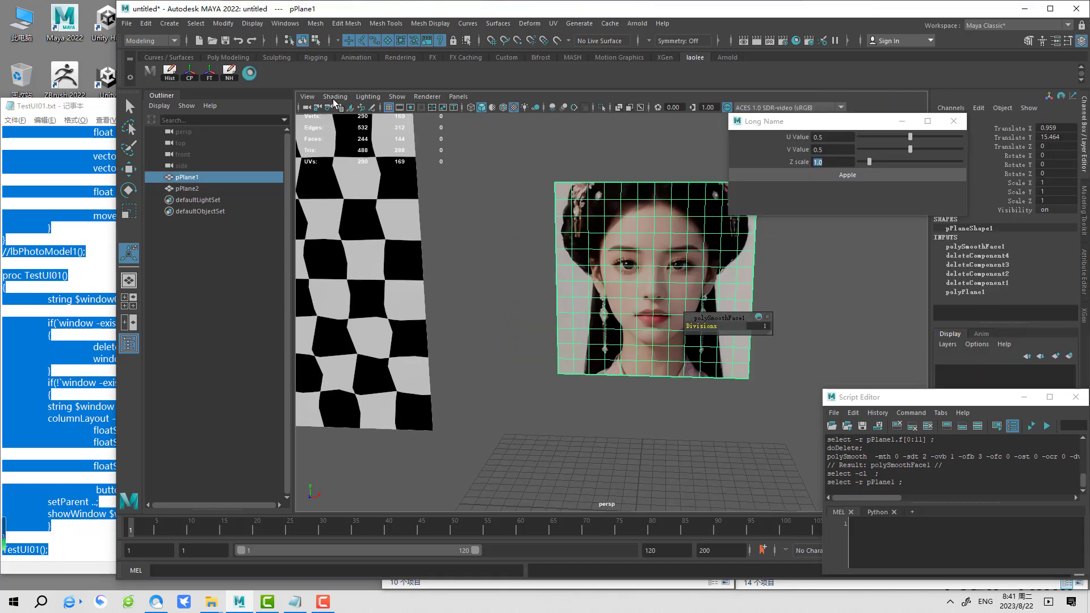
left_click(985, 247)
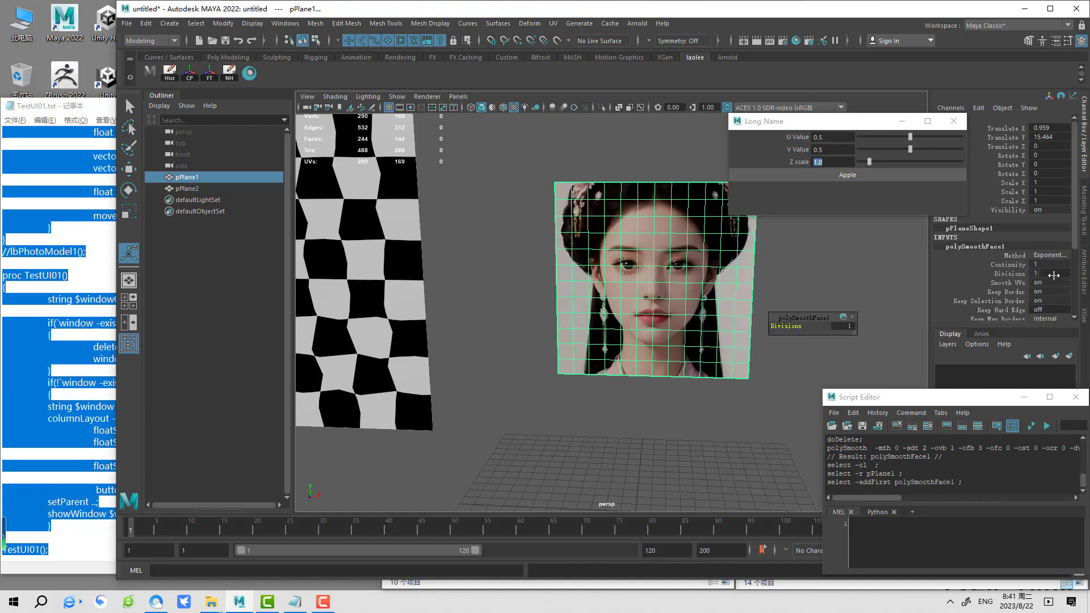
type("3")
key("Return")
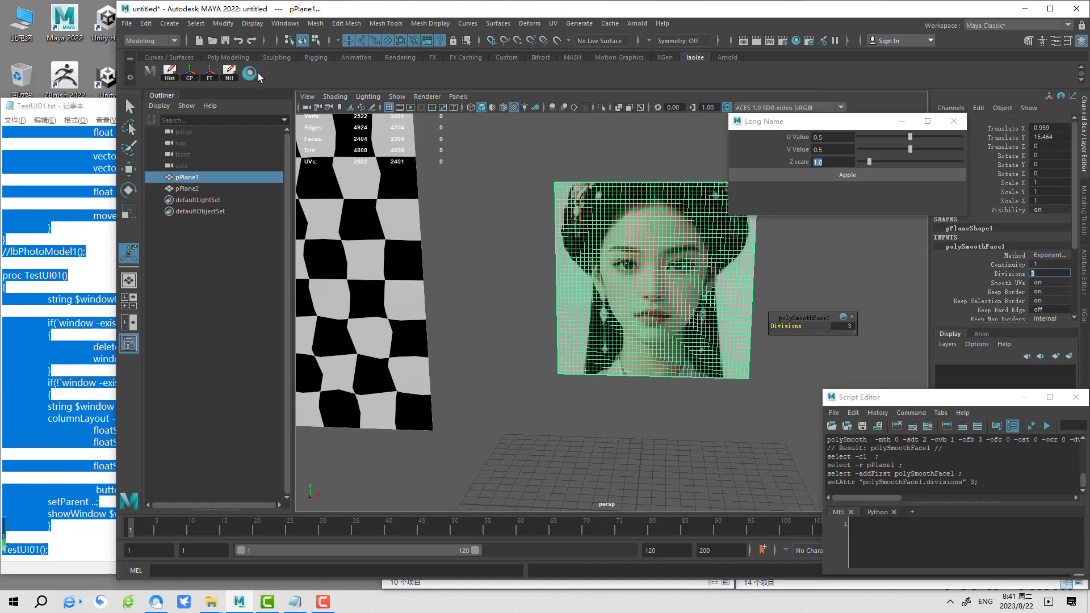
Step: Delete the plane's non-deformer history to bake the 2304-face mesh
left_click(226, 78)
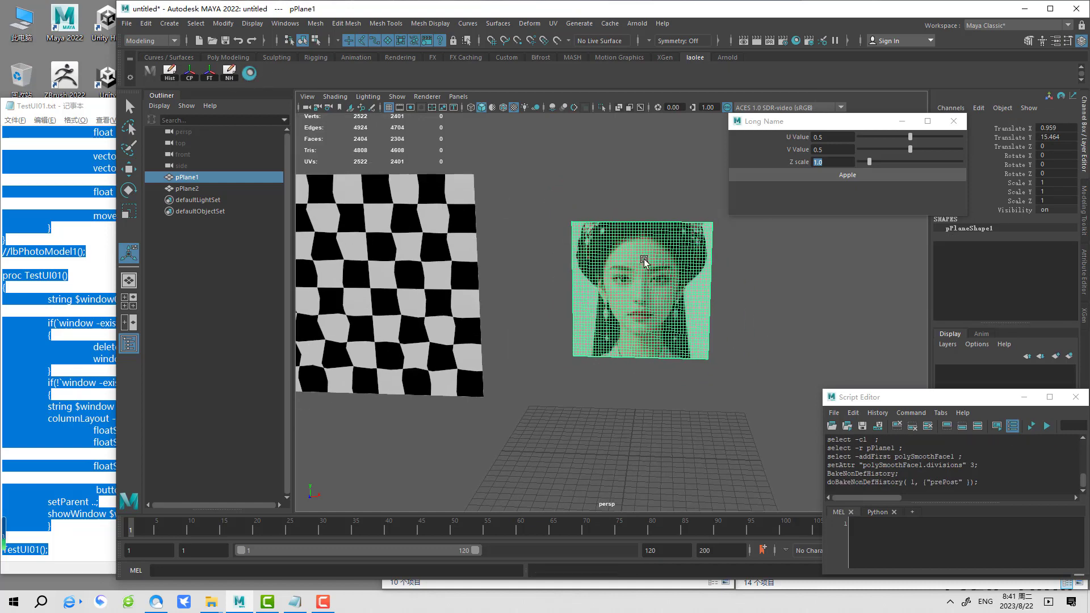
key("w")
left_click_drag(685, 272, 703, 270, "alt")
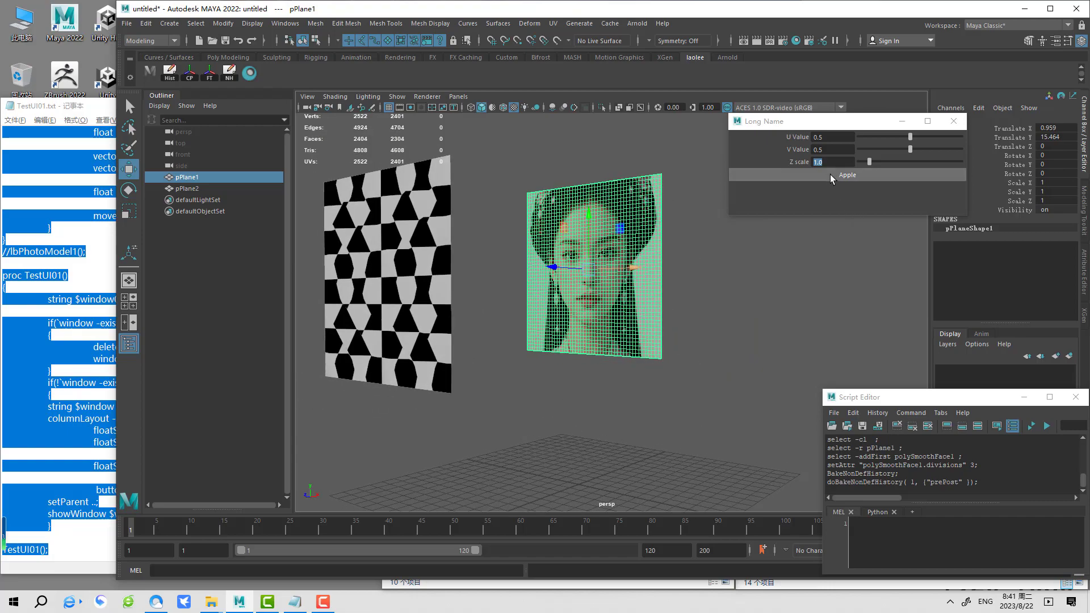
Step: Displace the face plane into a relief with the tool and orbit around it
left_click(832, 177)
left_click(685, 276)
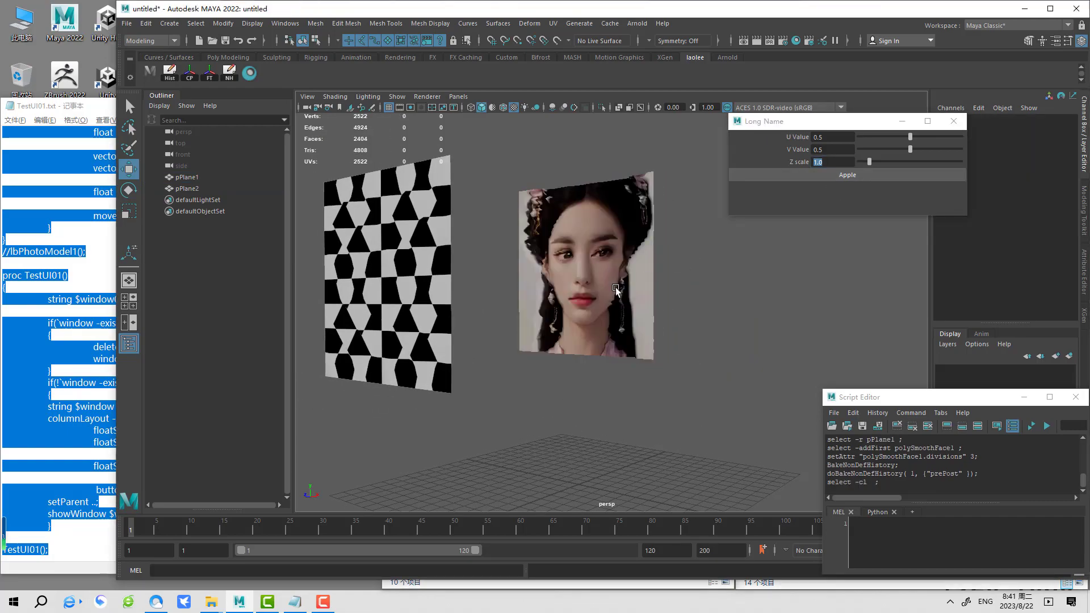
scroll(653, 250, "up", 5)
left_click(630, 245)
mouse_move(630, 244)
left_mouse_down("alt")
mouse_move(632, 225)
mouse_move(557, 301)
left_mouse_up("alt")
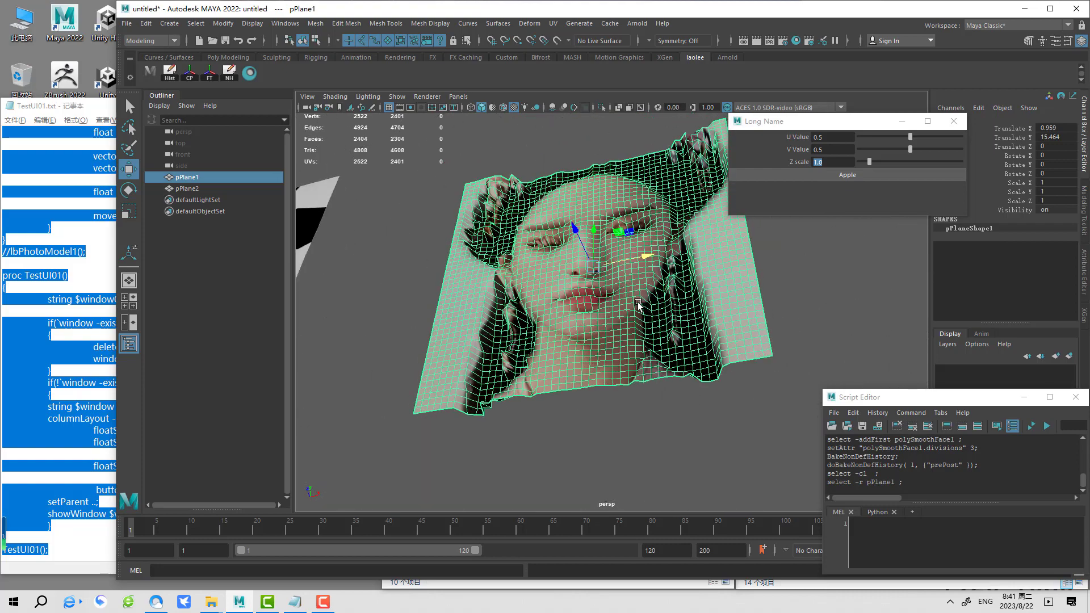
scroll(554, 305, "down", 5)
Step: Inspect the face relief in wireframe, shaded and textured display modes
key("4")
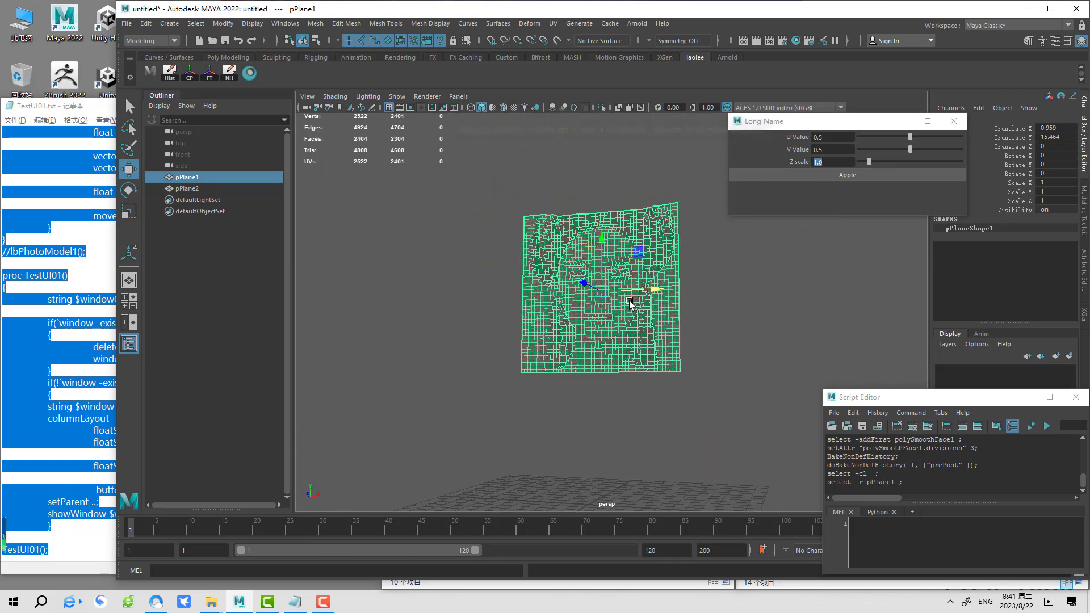
key("5")
left_click(732, 304)
scroll(738, 409, "up", 4)
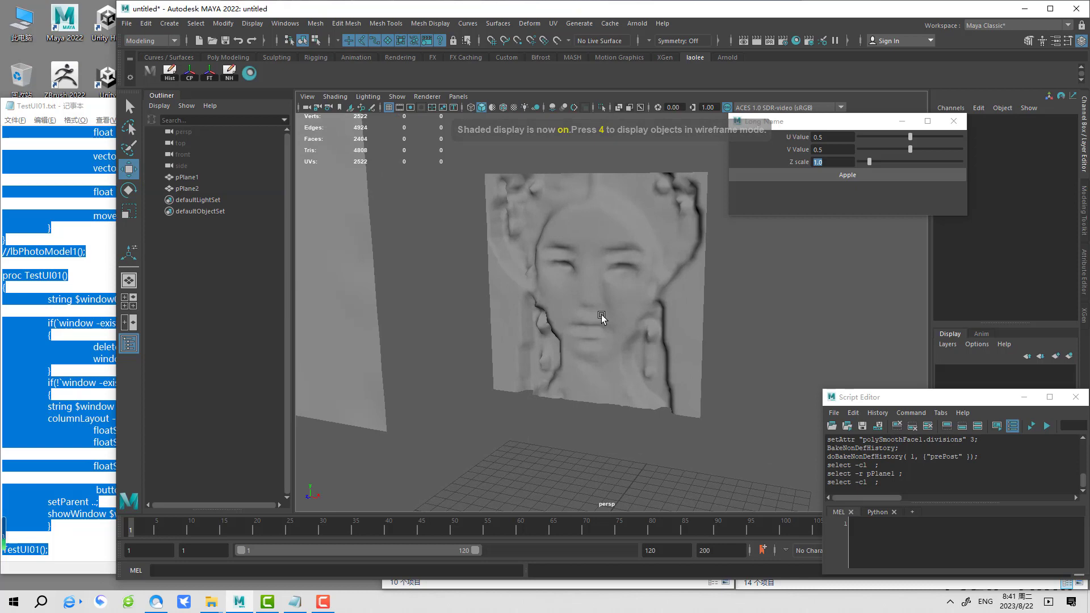
left_click(601, 317)
key("6")
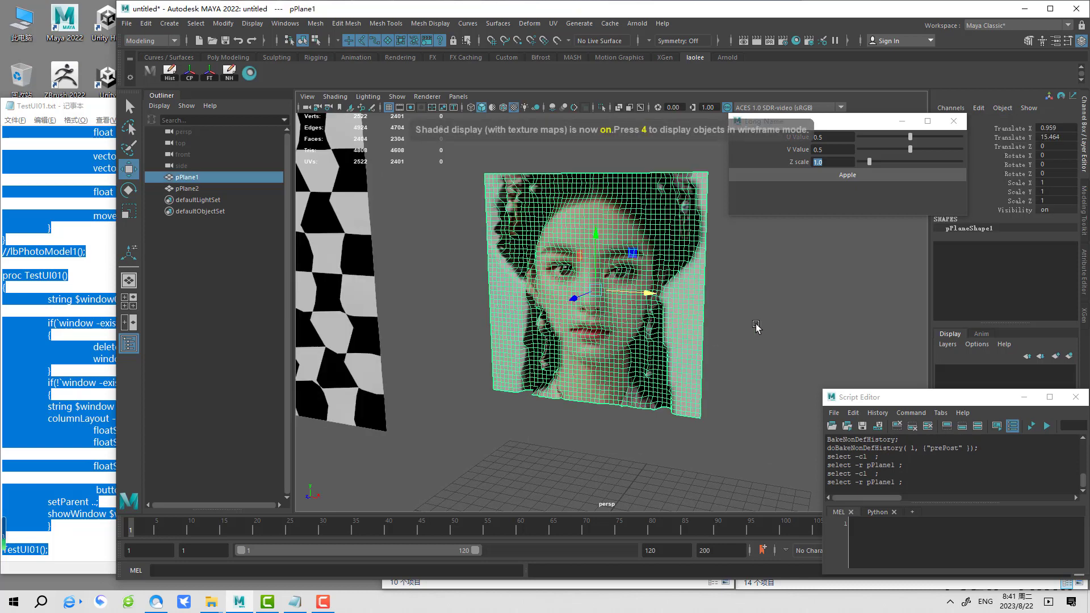
left_click(757, 324)
scroll(606, 307, "down", 4)
left_click(605, 307)
middle_click_drag(626, 318, 542, 318, "alt")
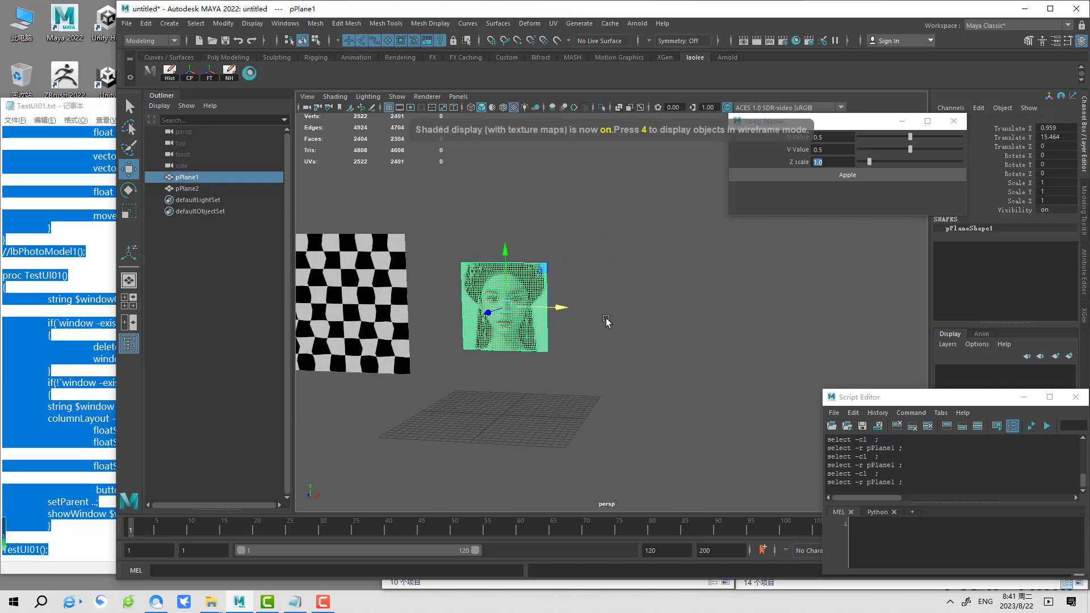
left_click(608, 323)
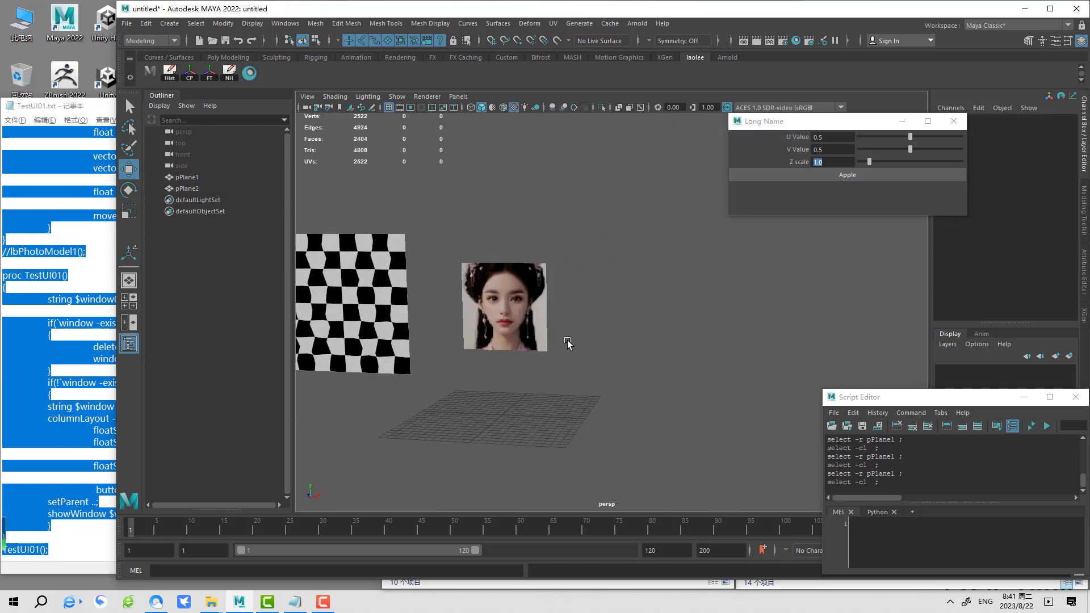
Step: Undo back to the flat face plane and duplicate it as pPlane3
key("ctrl+z")
key("ctrl+z")
key("ctrl+z")
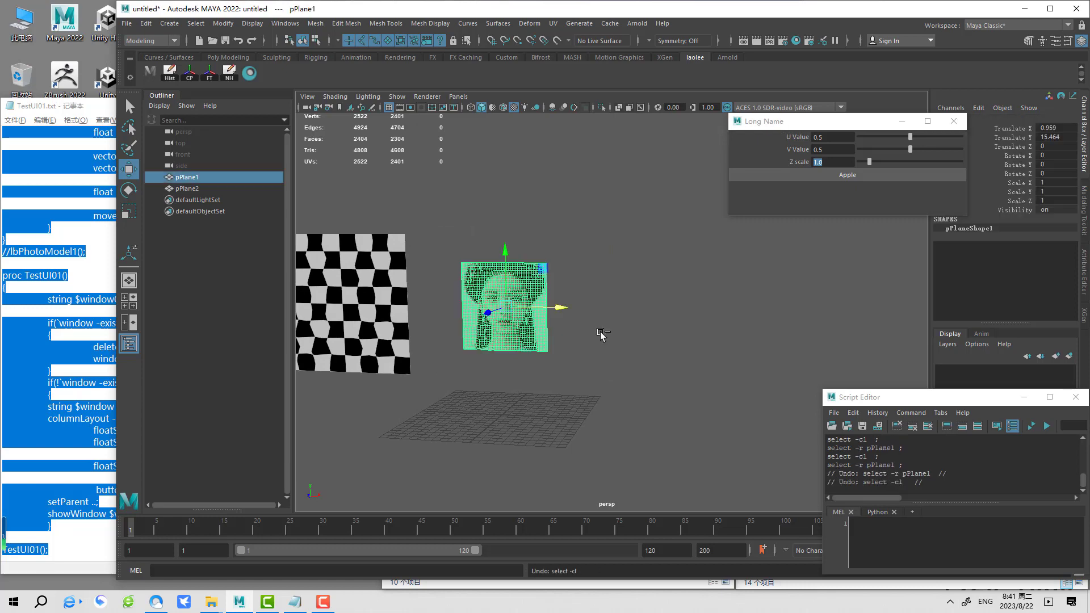
key("ctrl+z")
key("ctrl+z")
key("ctrl+z")
key("ctrl+z")
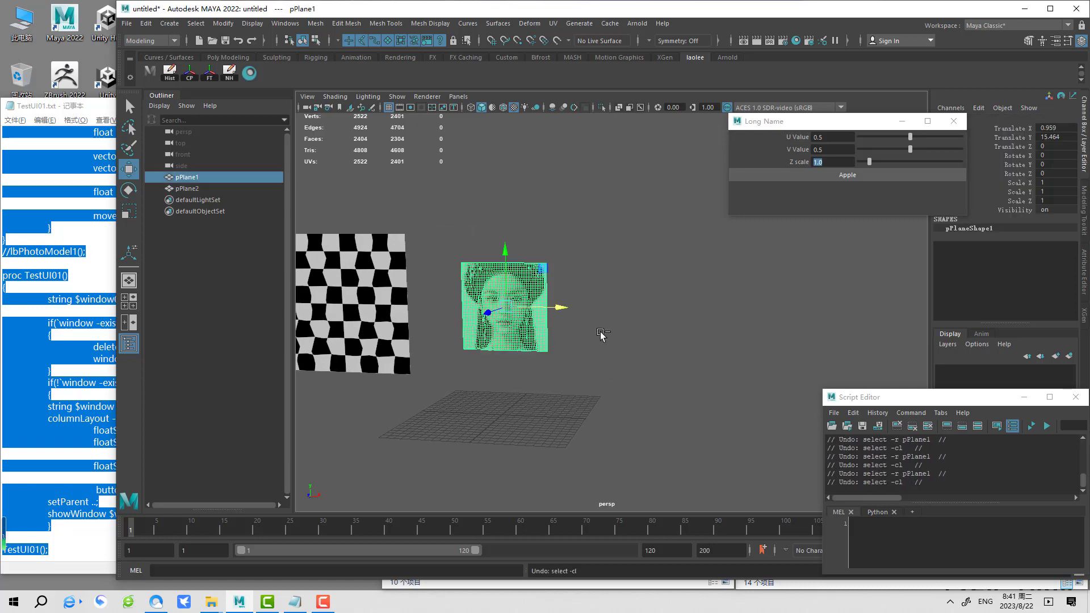
key("ctrl+z")
key("ctrl+z")
key("ctrl+z")
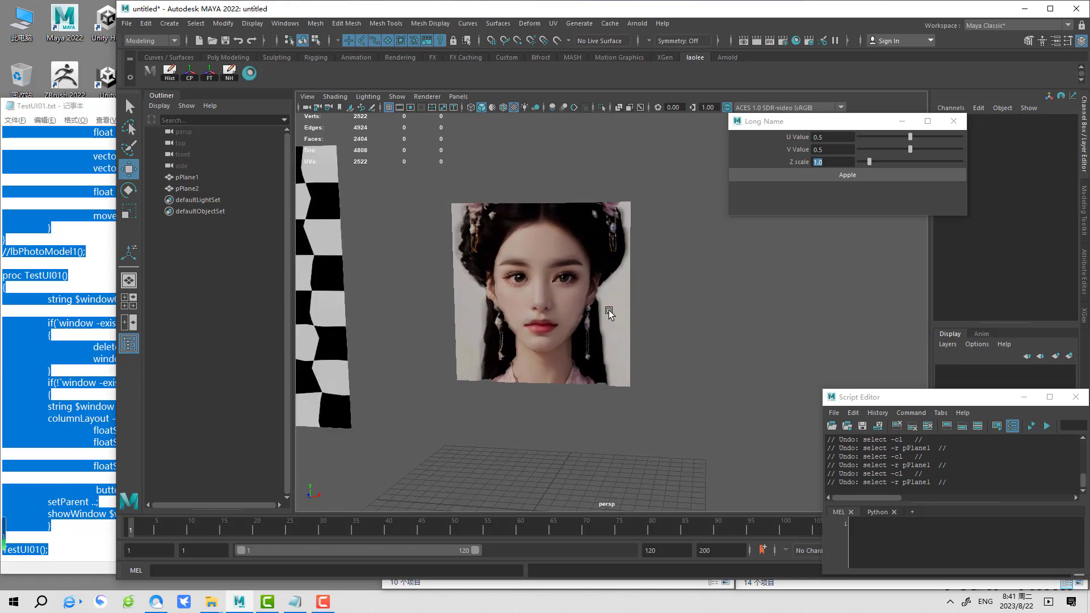
key("ctrl+z")
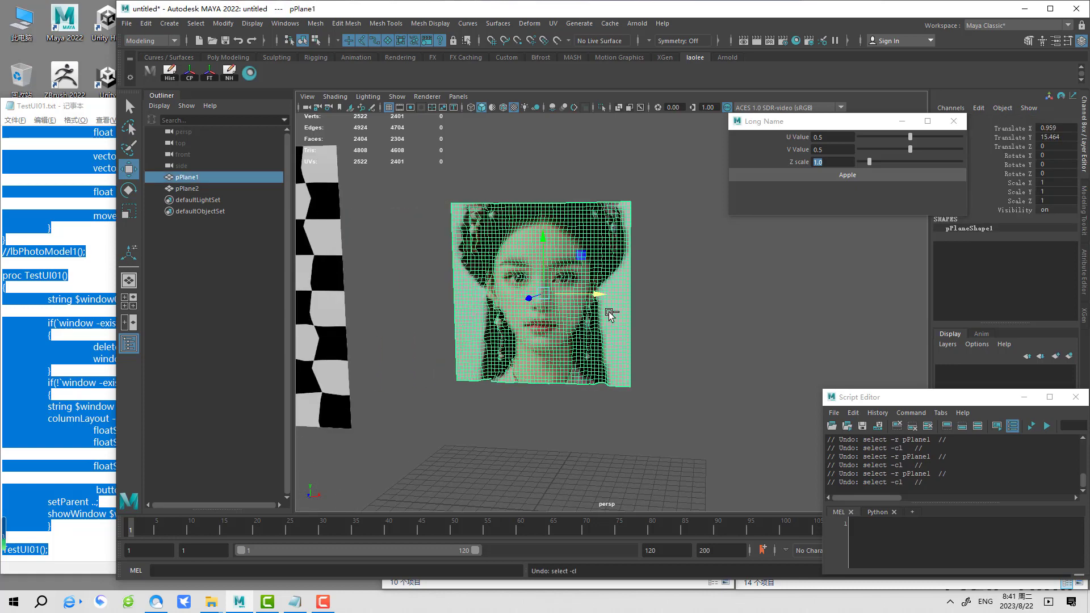
key("ctrl+z")
key("ctrl+d")
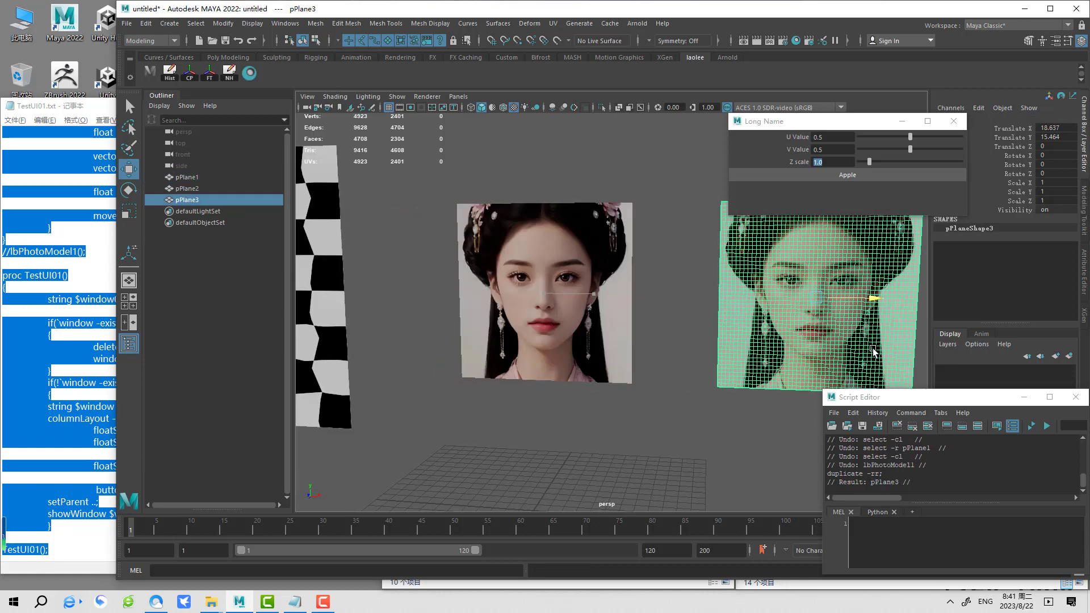
Step: Duplicate the original face plane and move the copy above it
left_click(562, 292)
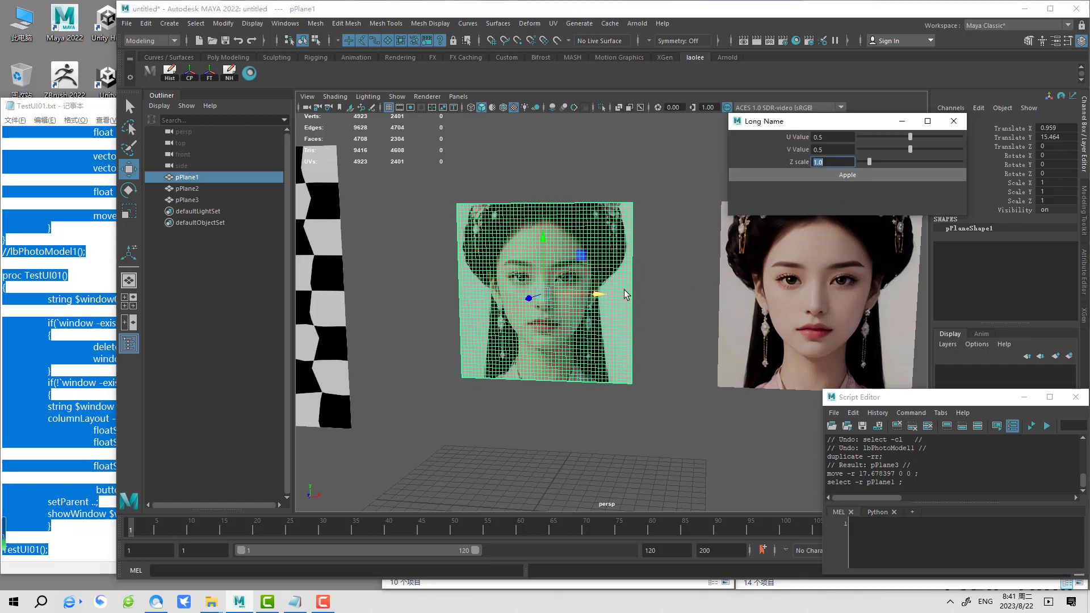
middle_click_drag(627, 295, 552, 293, "alt")
left_click(614, 205)
left_click(622, 244)
scroll(630, 295, "down", 3)
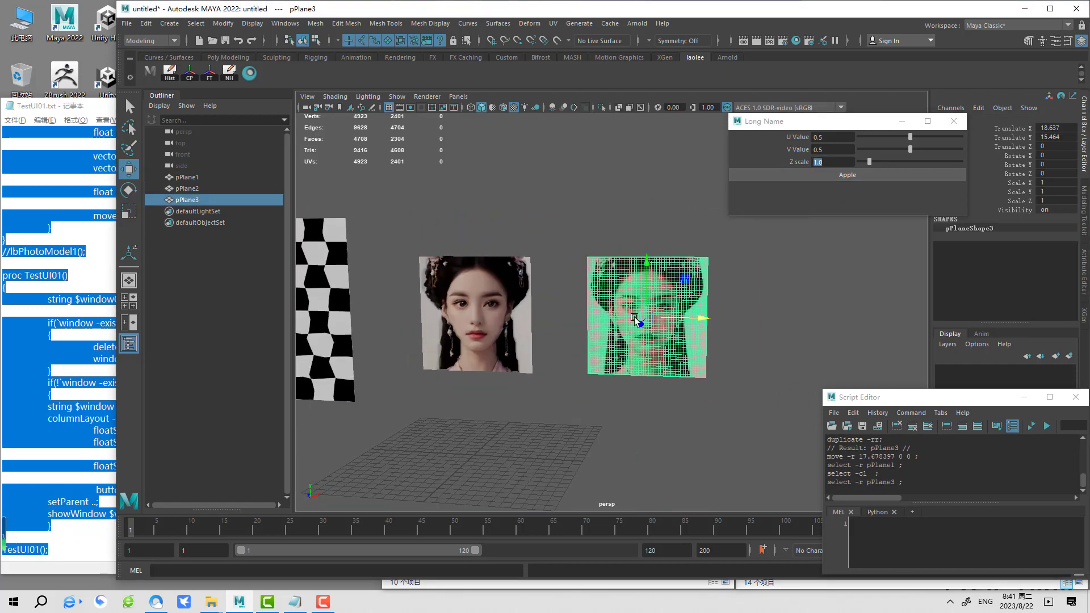
left_click(480, 267)
key("ctrl+d")
left_click_drag(481, 260, 480, 93)
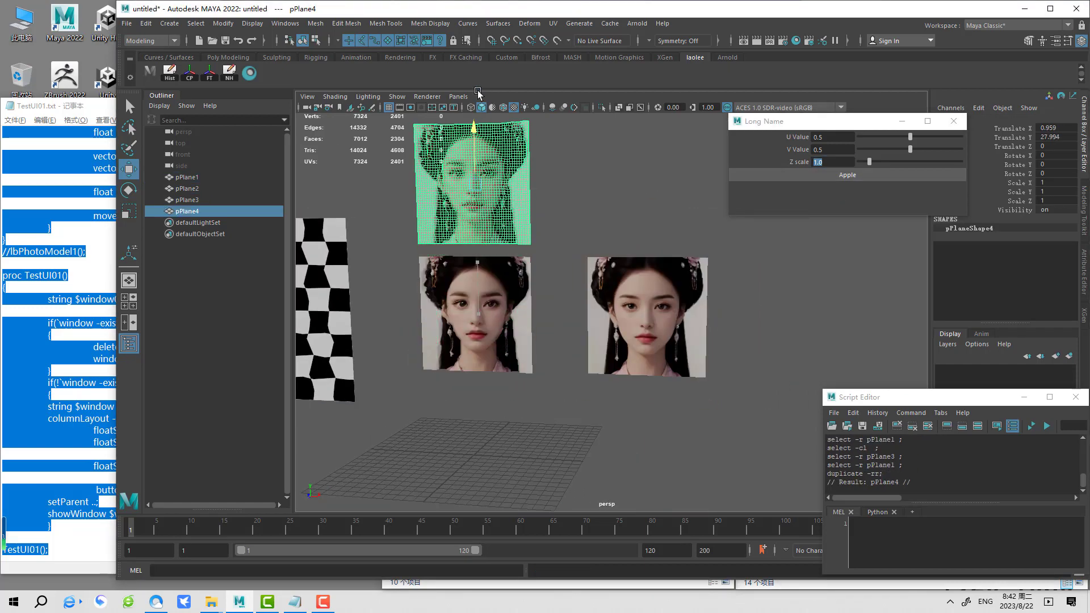
middle_click_drag(479, 94, 610, 311, "alt")
scroll(609, 311, "down", 2)
Step: Duplicate and raise the checker plane, then give both copies initialShadingGroup
left_click(448, 372)
key("ctrl+d")
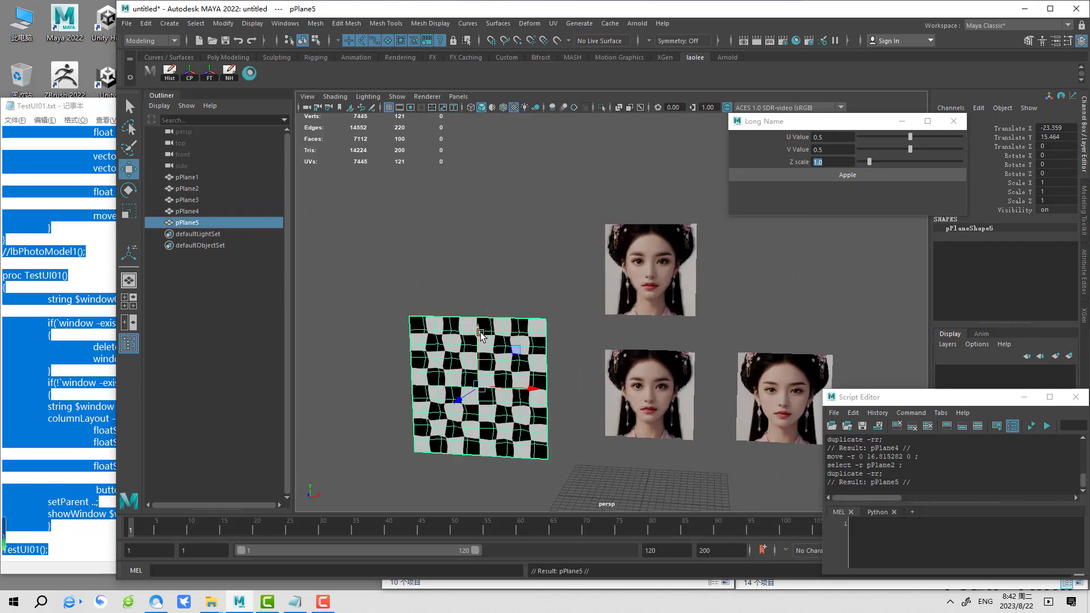
left_click_drag(483, 335, 507, 168)
left_click(670, 267, "shift")
right_click(707, 259)
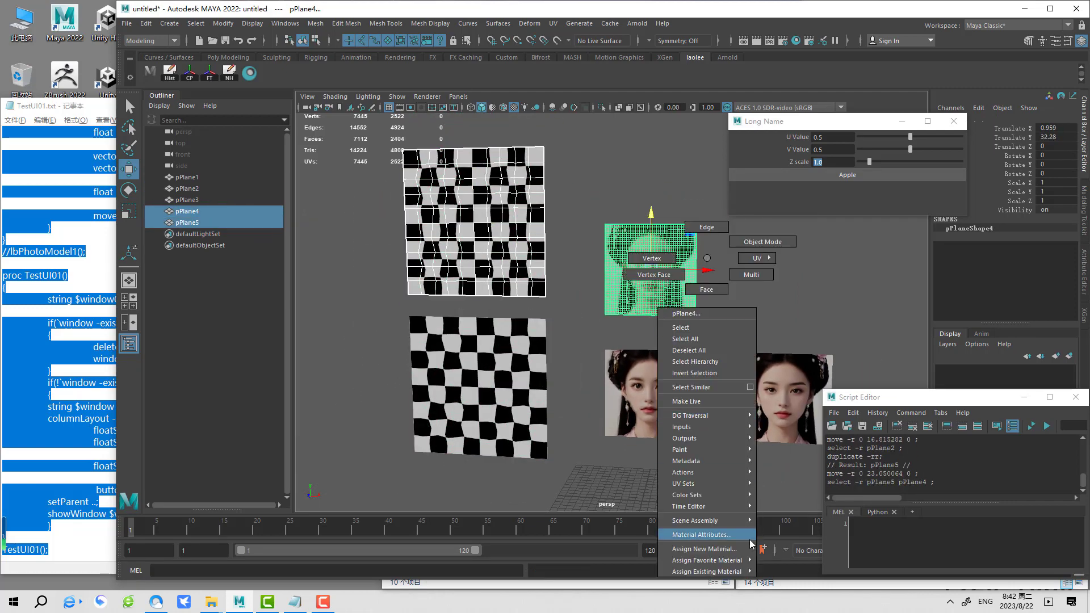
right_click_drag(751, 544, 792, 555)
Step: Select the right-hand face plane pPlane3 and bring up its material options
left_click(670, 286)
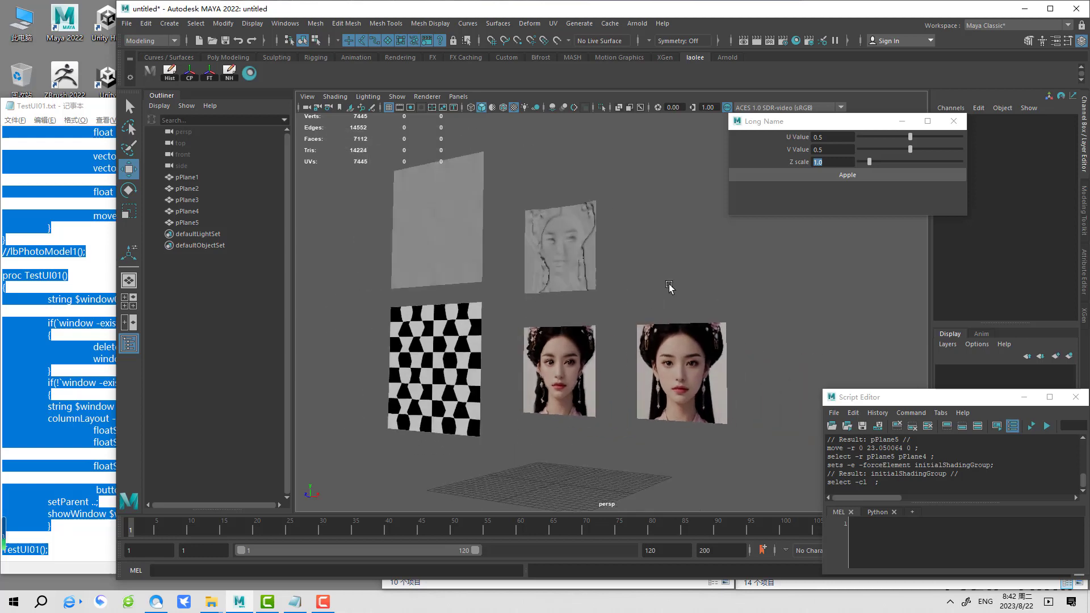
scroll(669, 287, "up", 3)
left_click(653, 352)
right_click(692, 289)
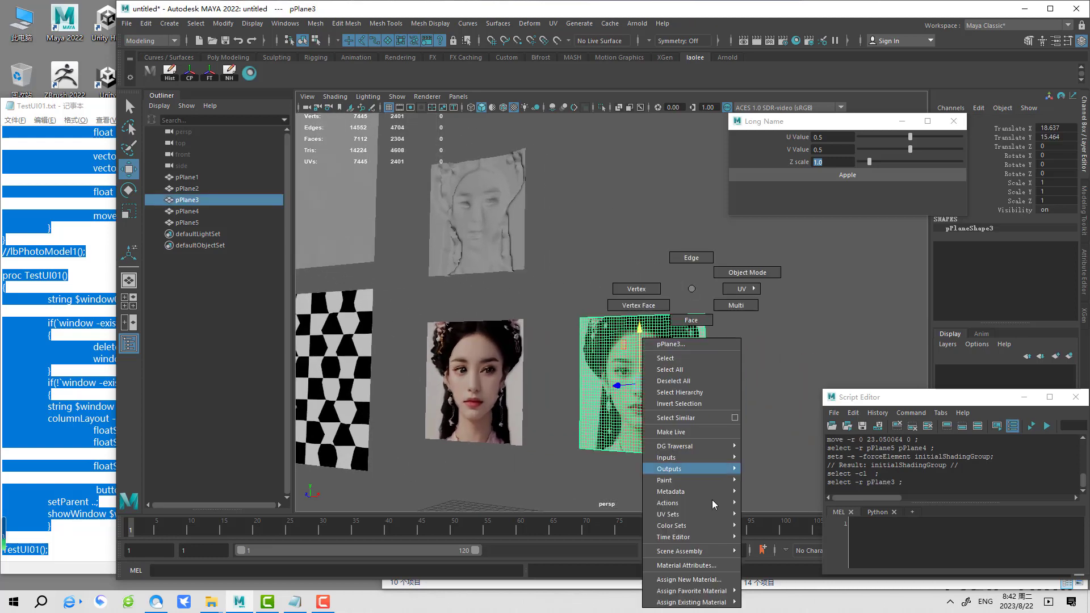
mouse_move(692, 591)
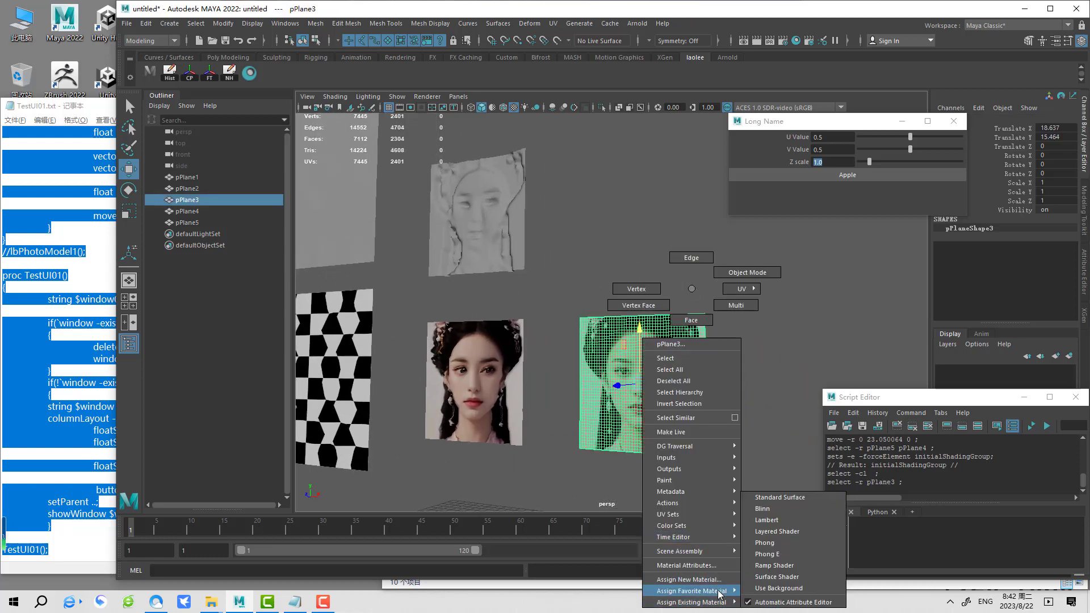
Step: Give pPlane3 a new Lambert material whose colour is the A2z.iff image from Model_texture
left_click(766, 520)
left_click(1055, 244)
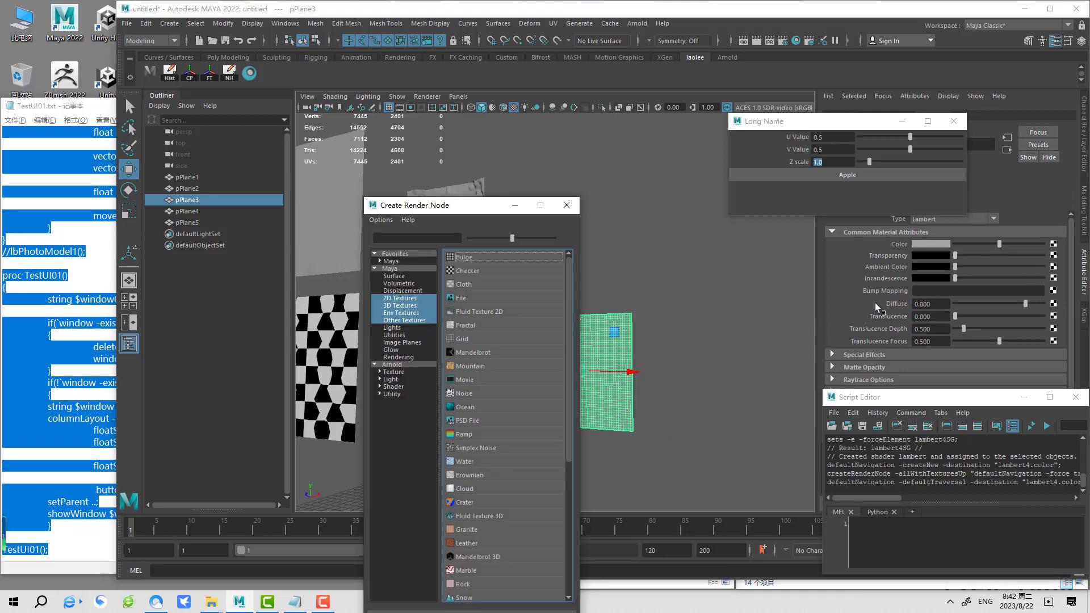
left_click(488, 299)
left_click(1057, 271)
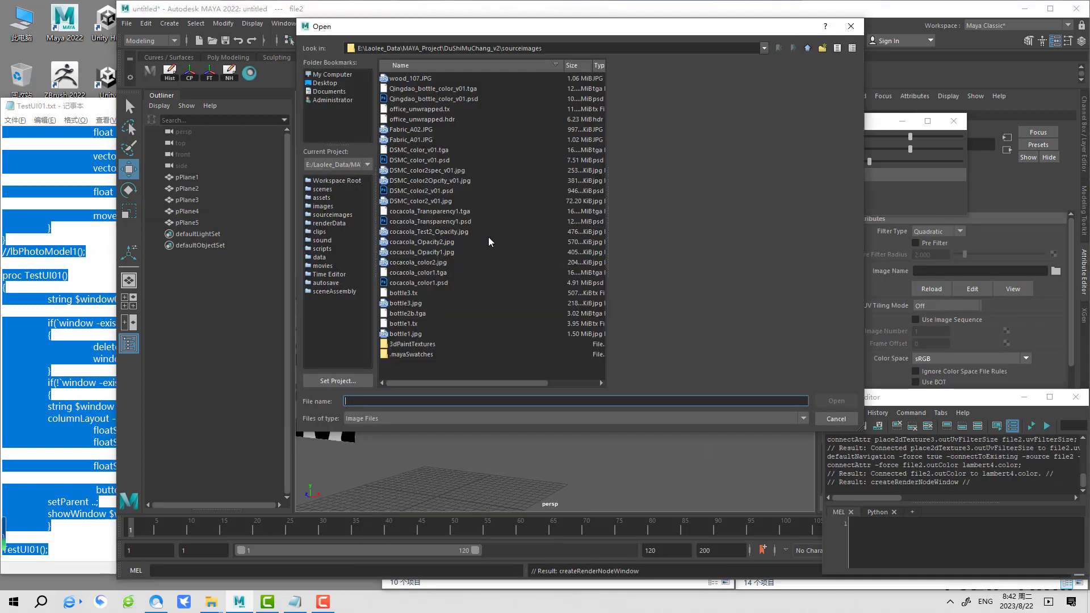
left_click(832, 402)
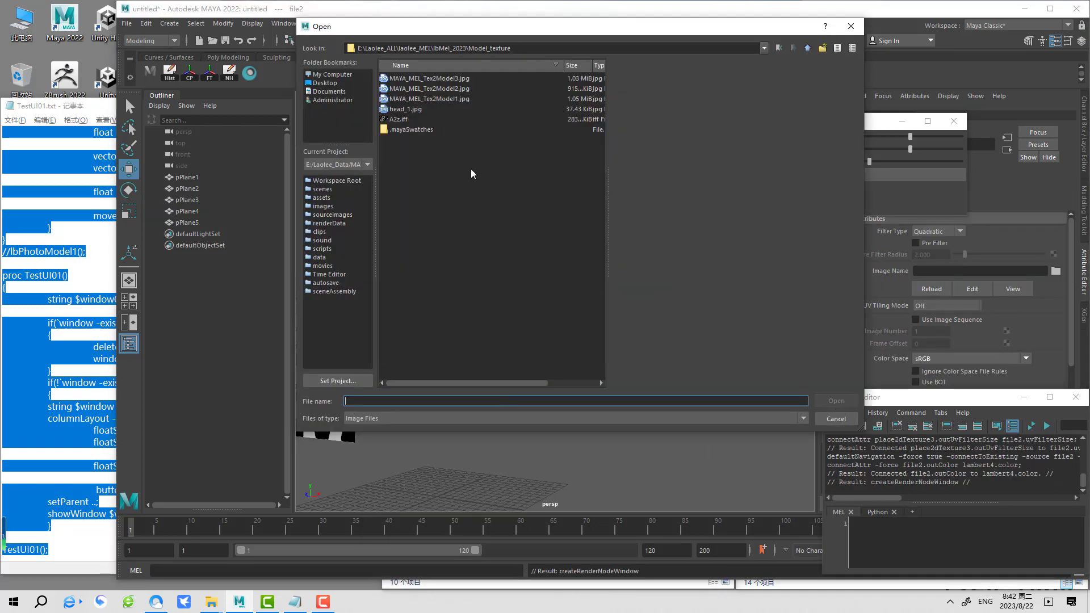
double_click(399, 120)
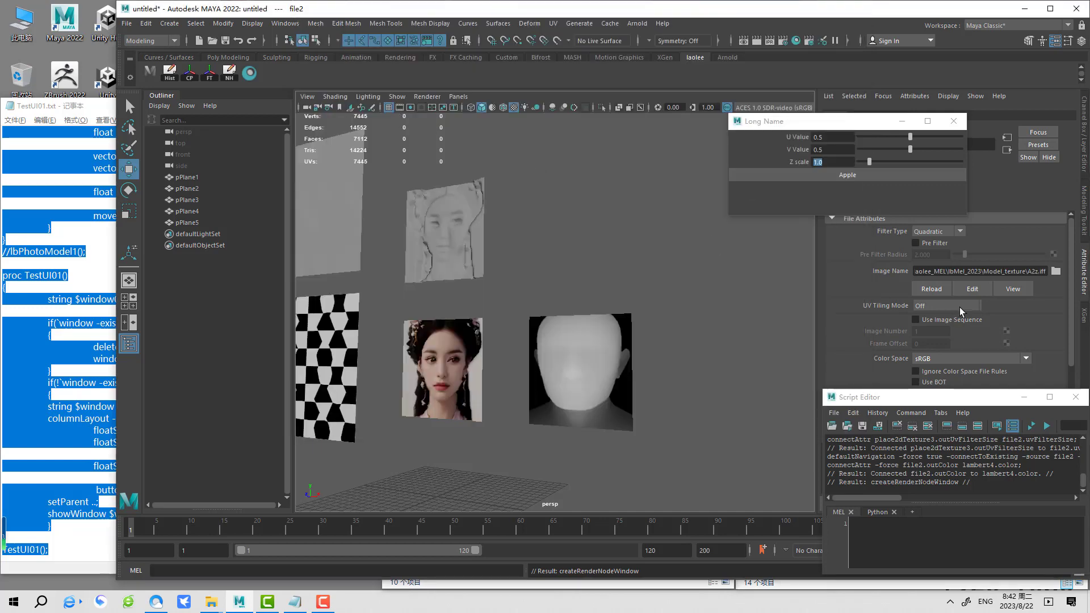
left_click(596, 348)
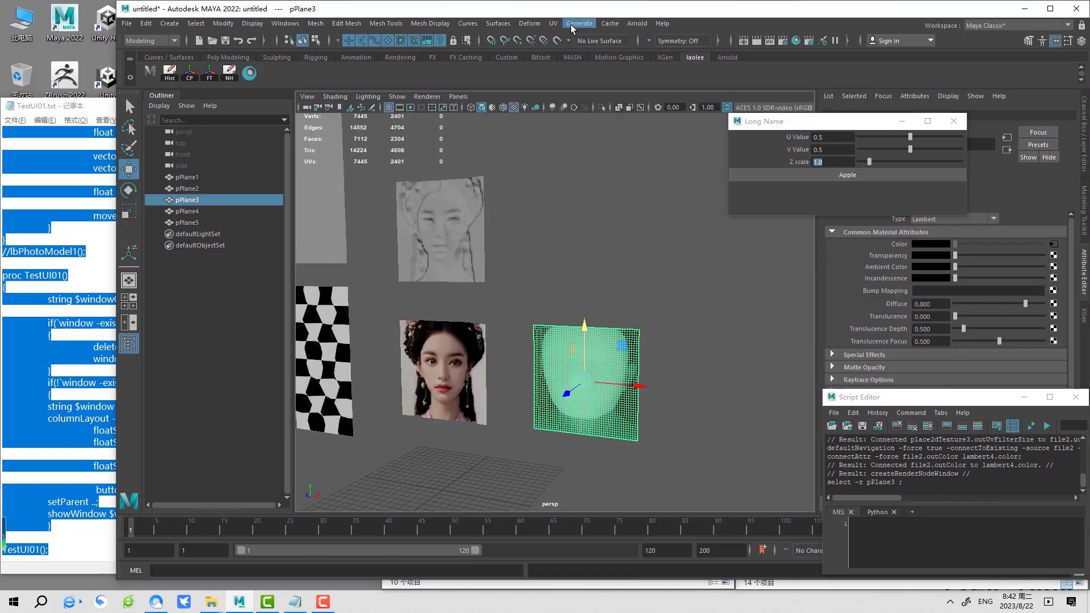
Step: Apply a planar UV projection to pPlane3 in the UV Editor, then close the editor
left_click(553, 23)
left_click(574, 177)
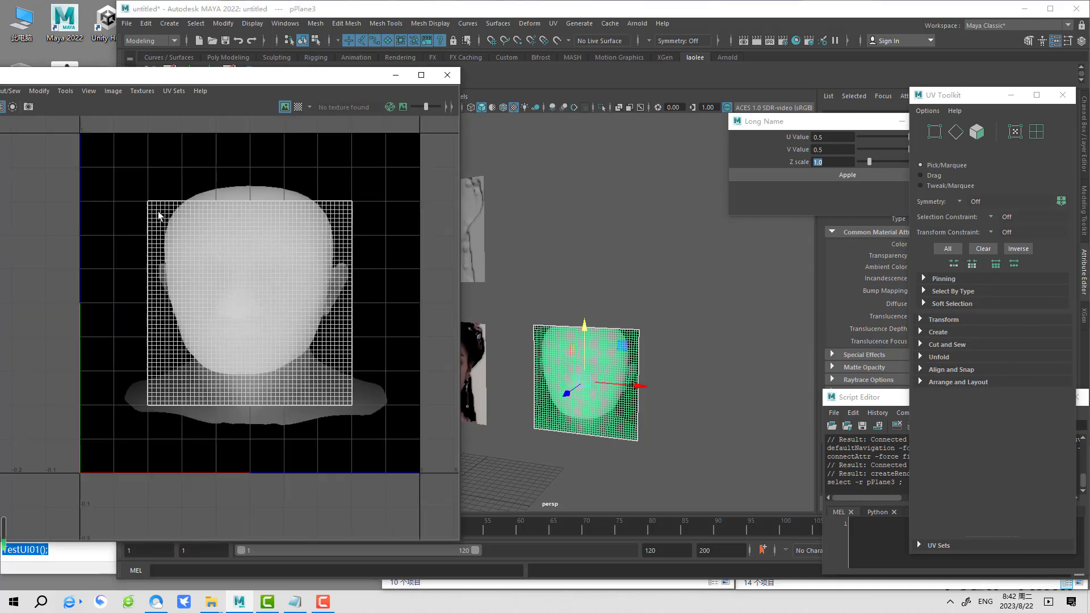
left_click(579, 23)
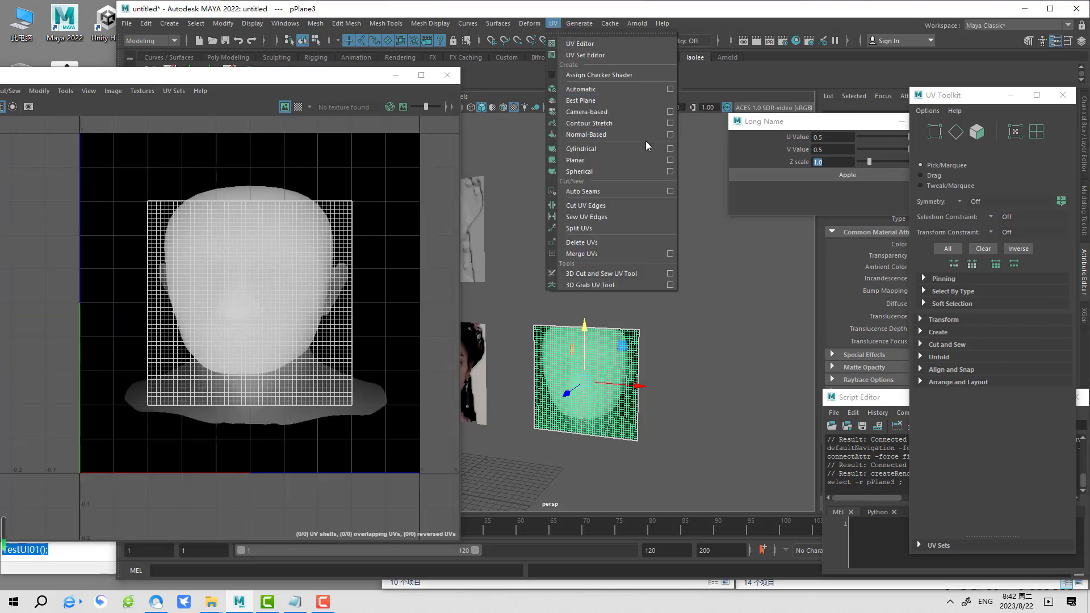
left_click(673, 164)
left_click(471, 439)
left_click(538, 437)
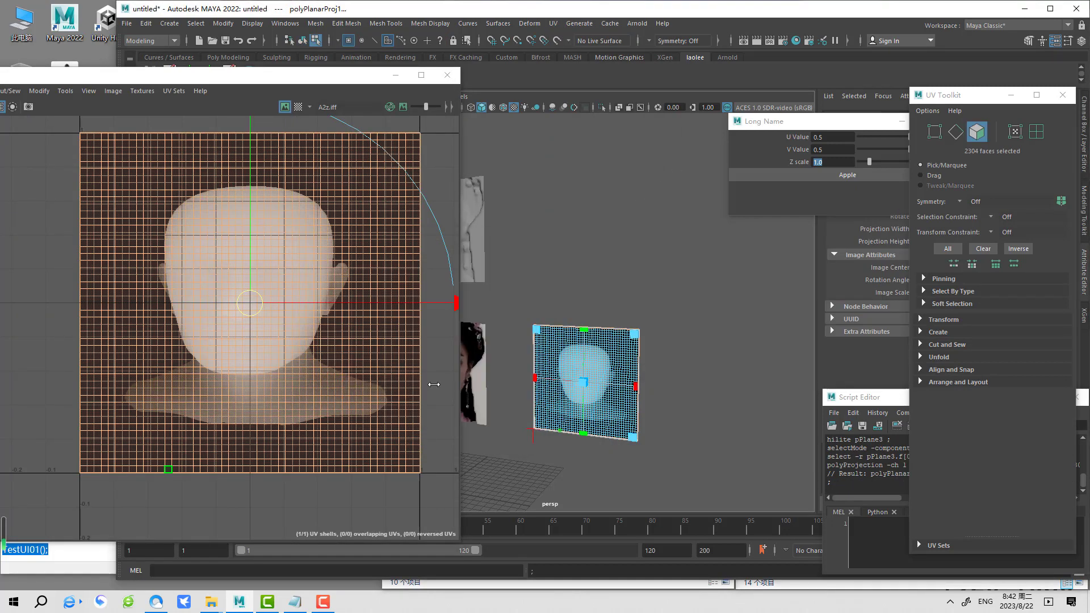
left_click(455, 75)
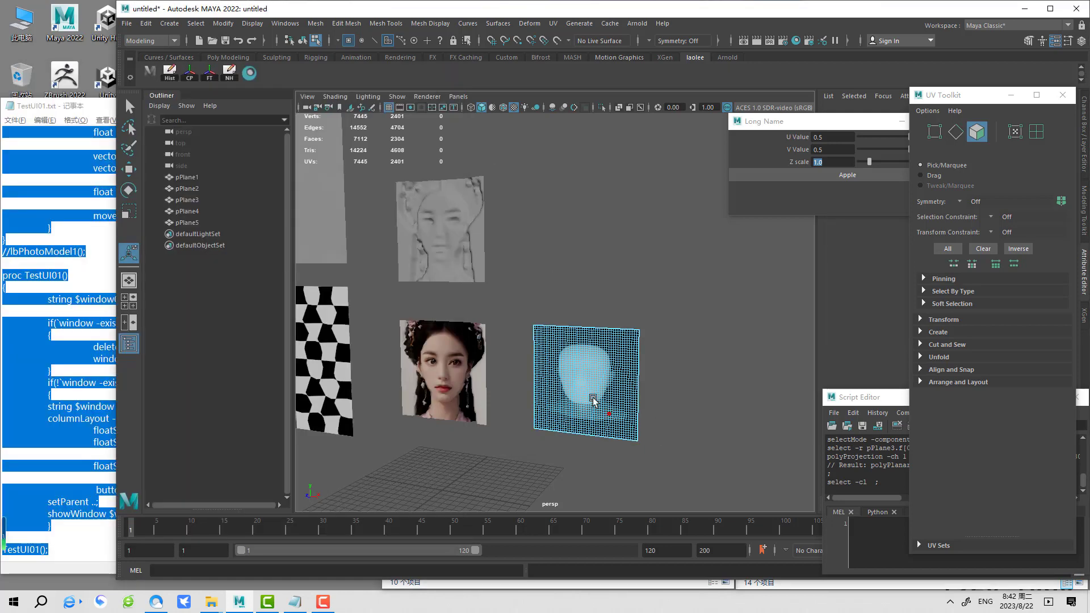
Step: Scale the head plane pPlane3 to 0.778 along X
left_click(794, 269)
scroll(706, 348, "up", 3)
scroll(699, 251, "up", 3)
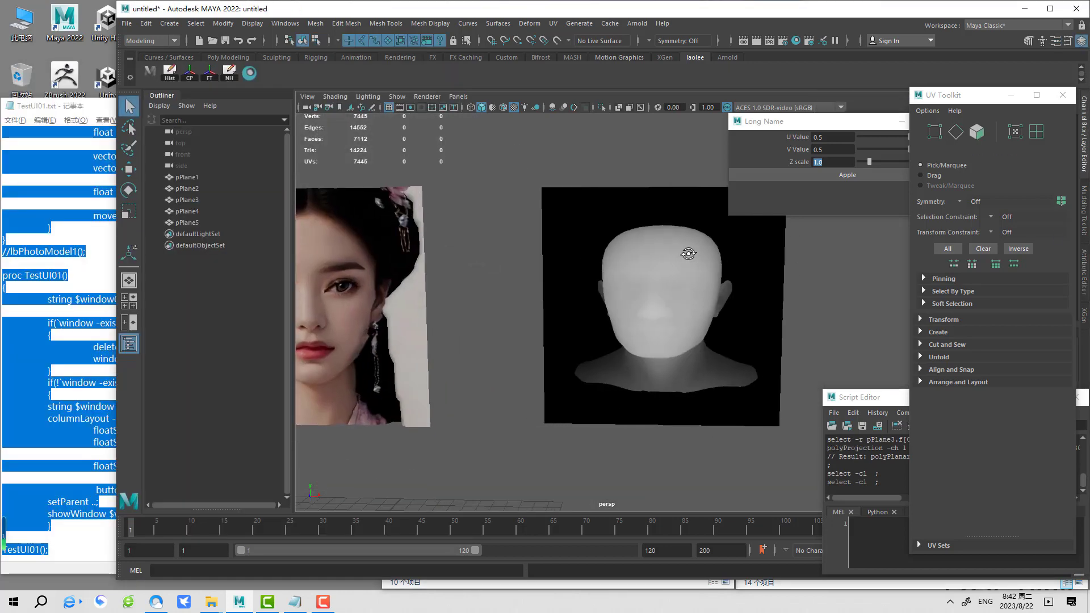
left_click(775, 287)
key("a")
key("r")
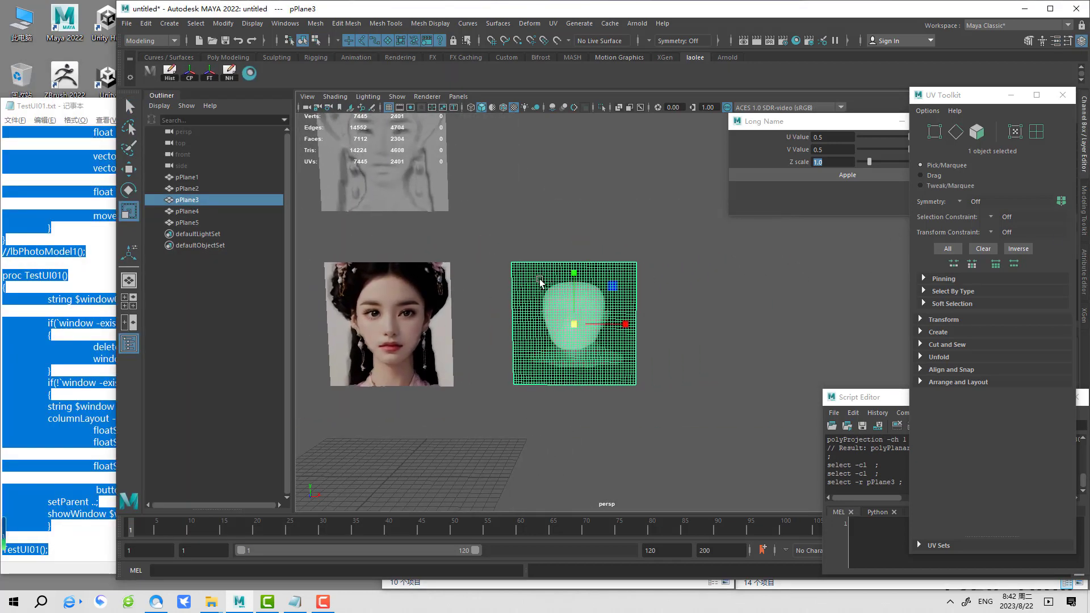
key("f")
left_click_drag(594, 333, 585, 333)
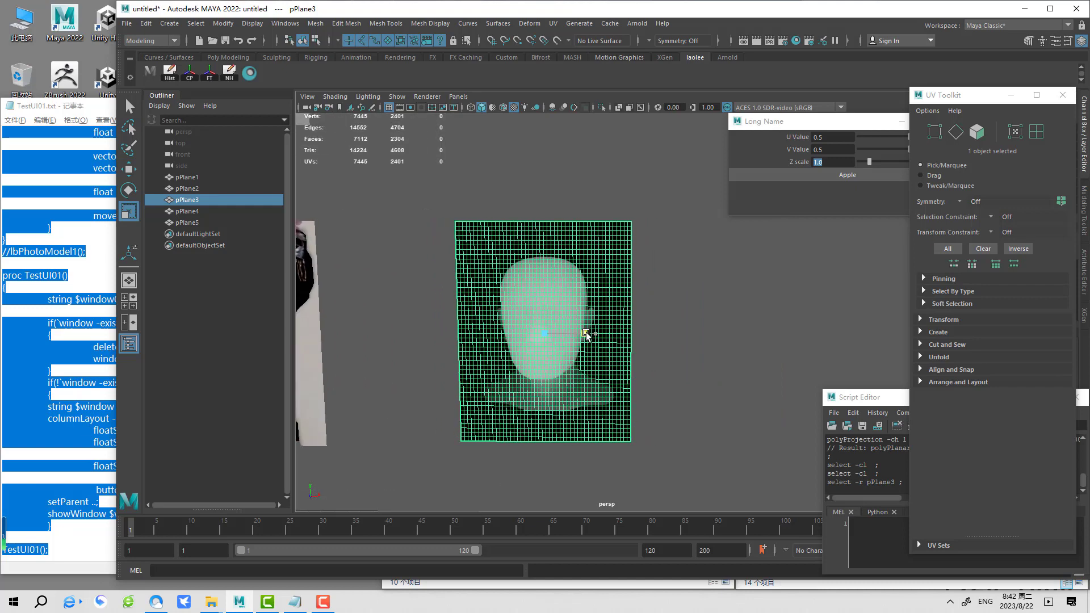
Step: Switch pPlane3 to face component mode
scroll(559, 246, "up", 2)
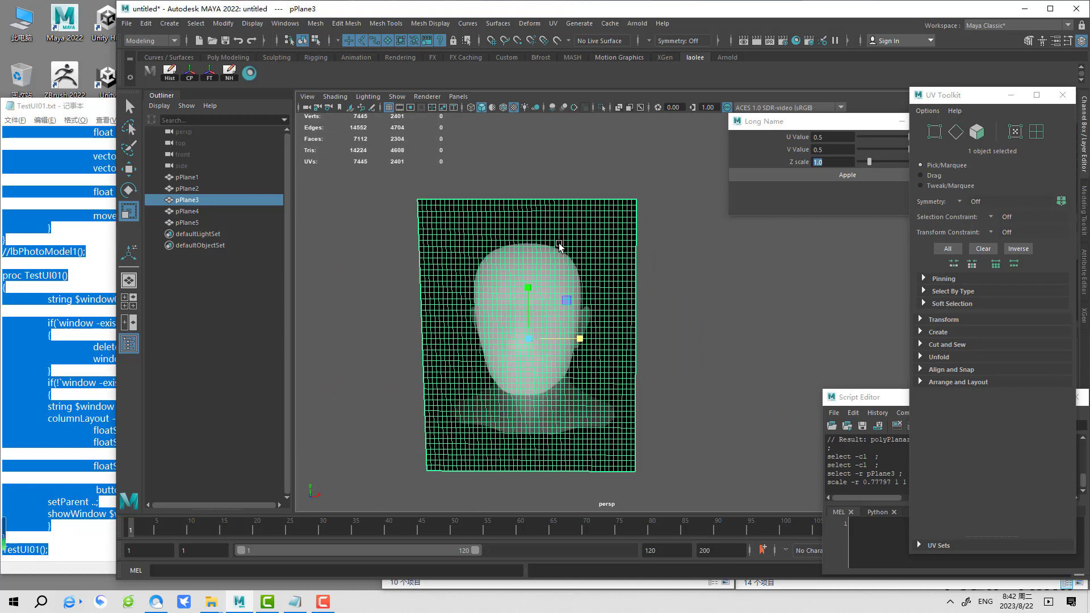
right_click_drag(556, 242, 555, 269)
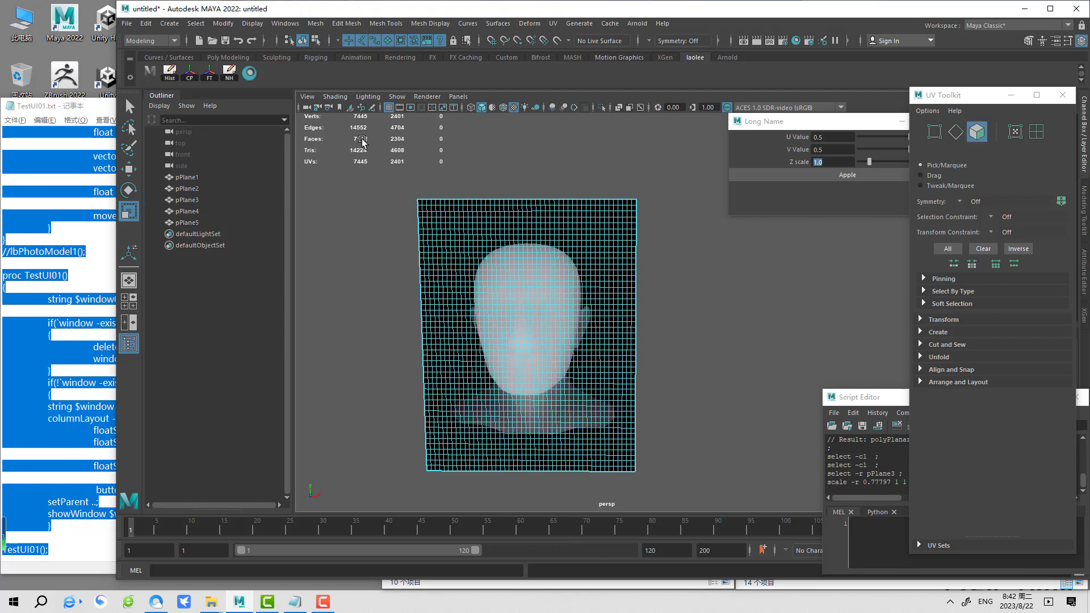
left_click_drag(362, 139, 711, 225)
Step: Delete the empty top, right, left and bottom face strips from pPlane3
key("Delete")
left_click_drag(675, 177, 607, 511)
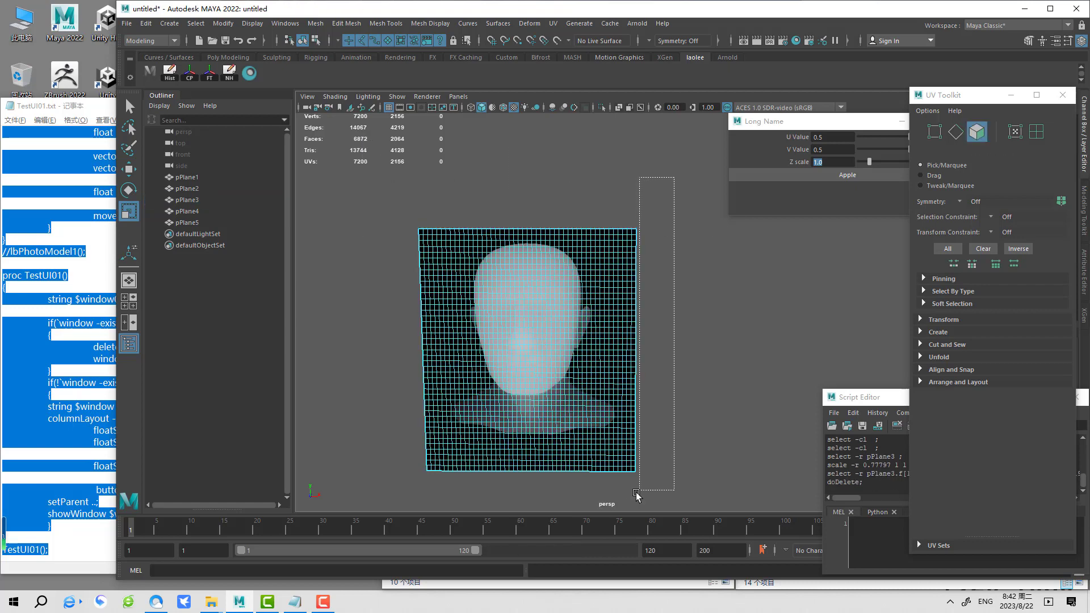
key("Delete")
left_click_drag(347, 201, 446, 519)
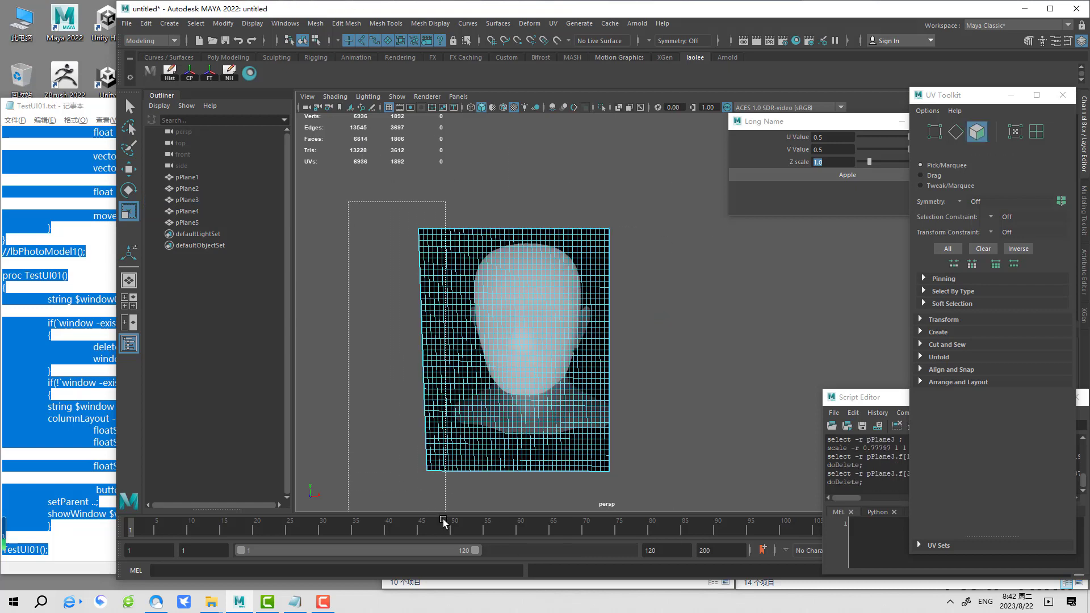
key("Delete")
left_click_drag(400, 451, 396, 447)
key("Delete")
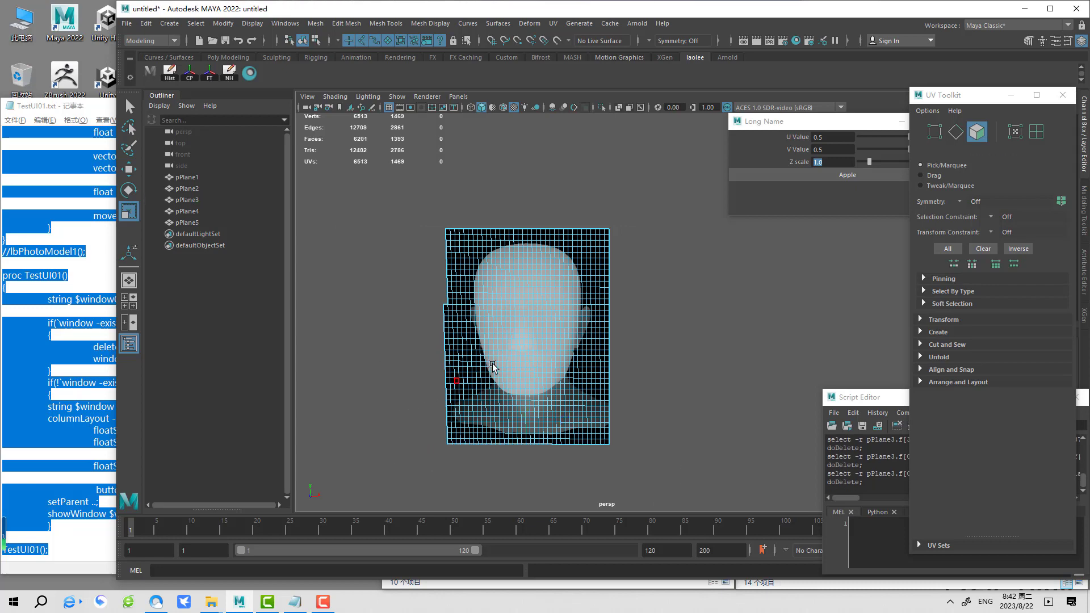
Step: In the front view, delete the leftover face strip on the plane's left edge
key("space")
left_click_drag(579, 361, 591, 368)
key("a")
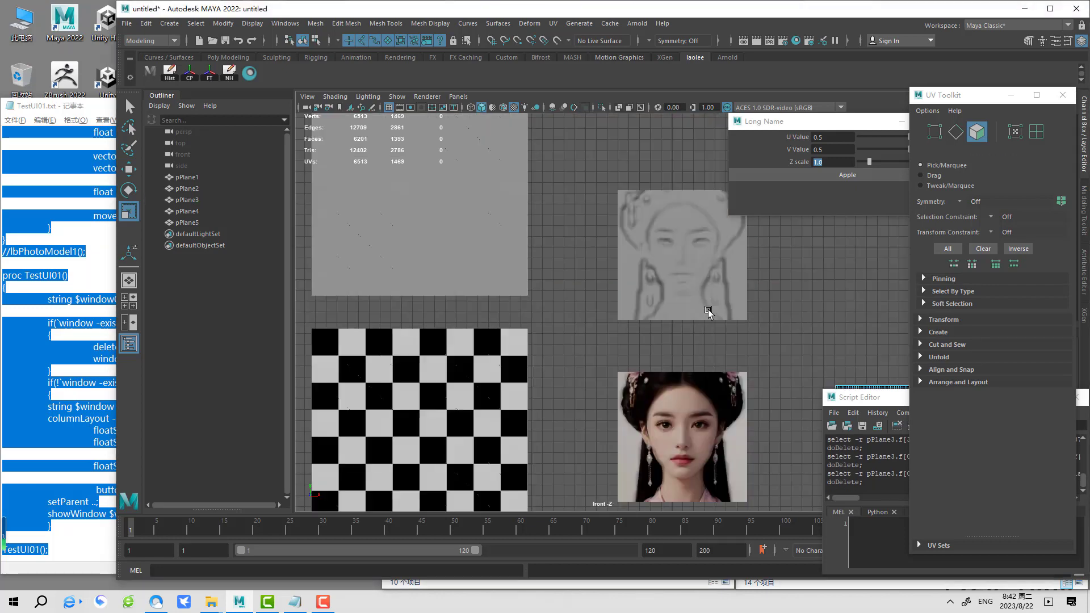
key("f")
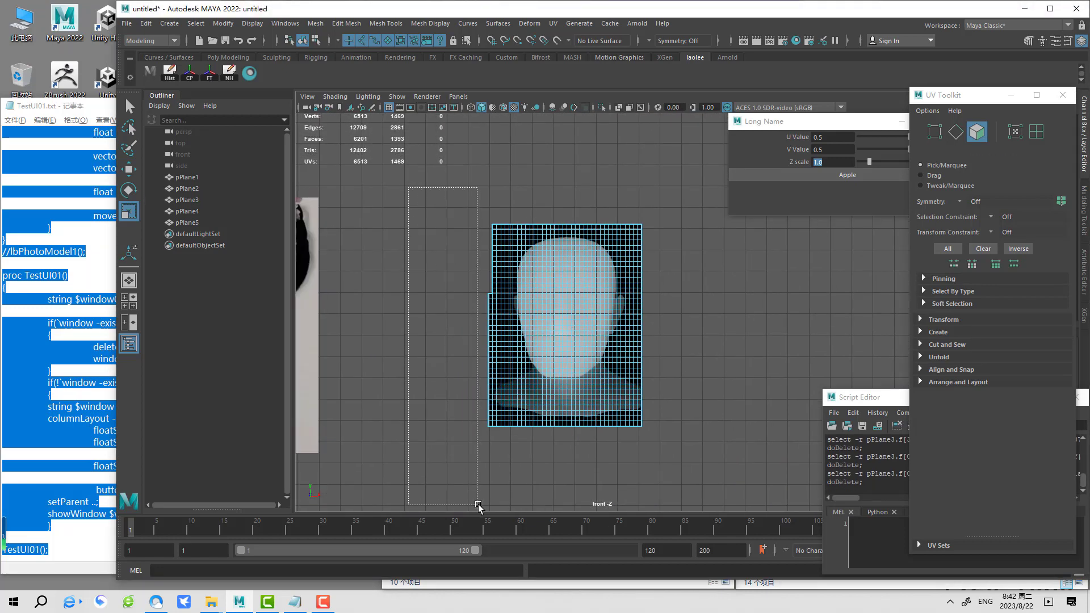
left_click_drag(409, 187, 490, 509)
key("Delete")
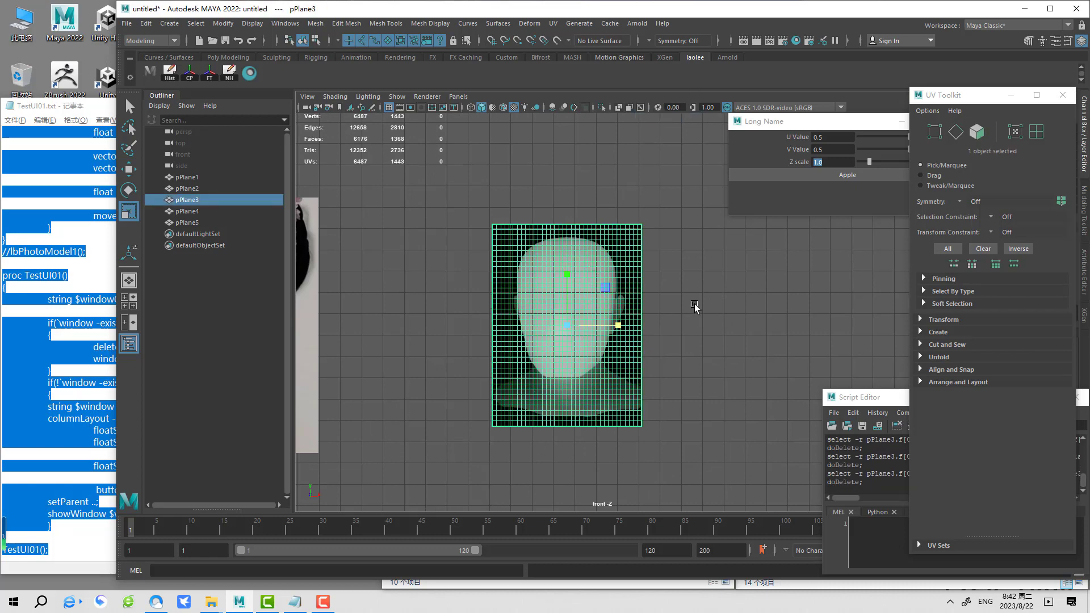
Step: Return to perspective view, delete the front1 camera, and reselect the head plane
key("space")
left_click_drag(568, 249, 568, 228)
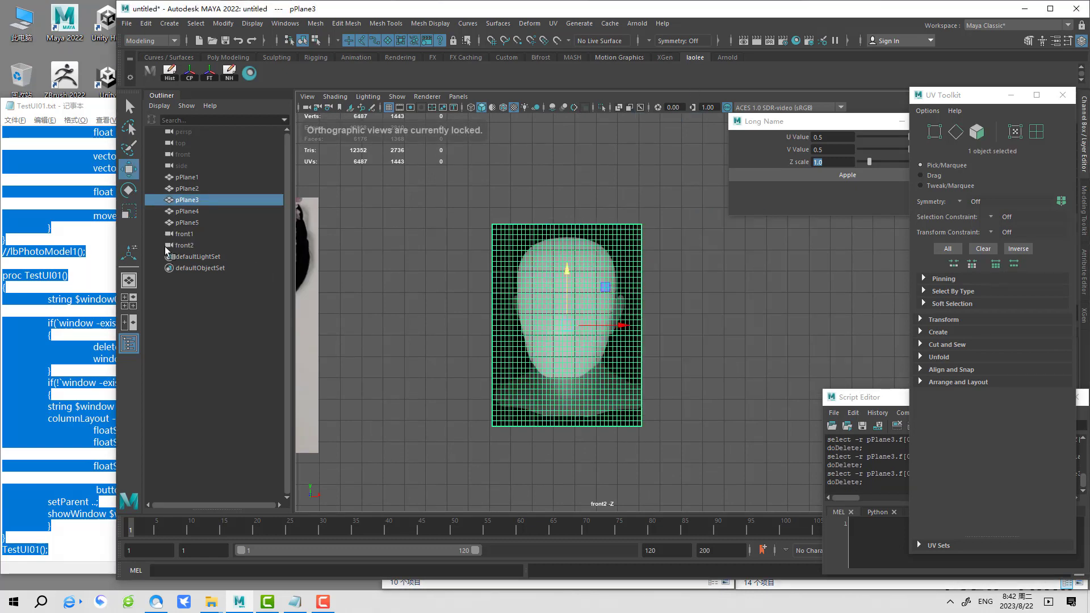
left_click(183, 234)
key("Delete")
key("space")
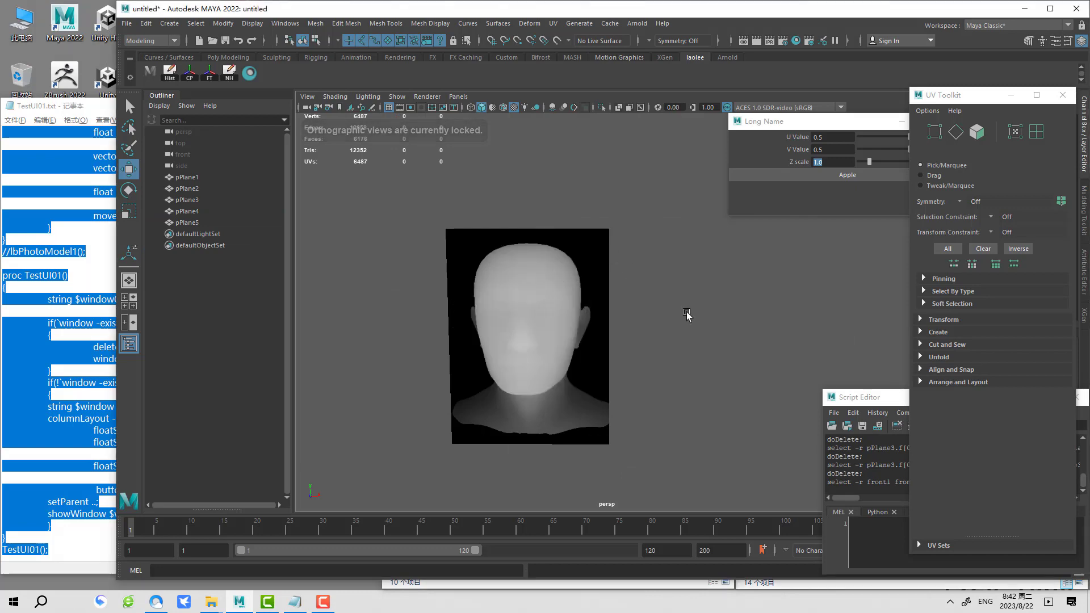
left_click_drag(607, 298, 555, 324, "alt")
left_click(552, 322)
right_click_drag(553, 322, 541, 431, "shift")
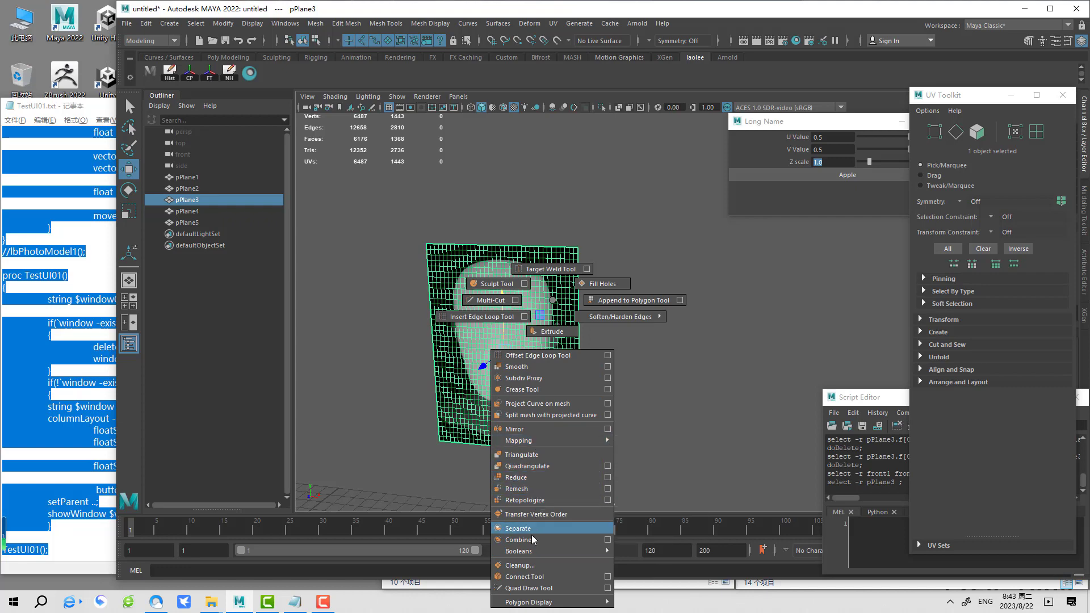
Step: Smooth the trimmed head plane into a 5472-face mesh
right_click_drag(537, 507, 522, 366, "shift")
left_click(640, 295)
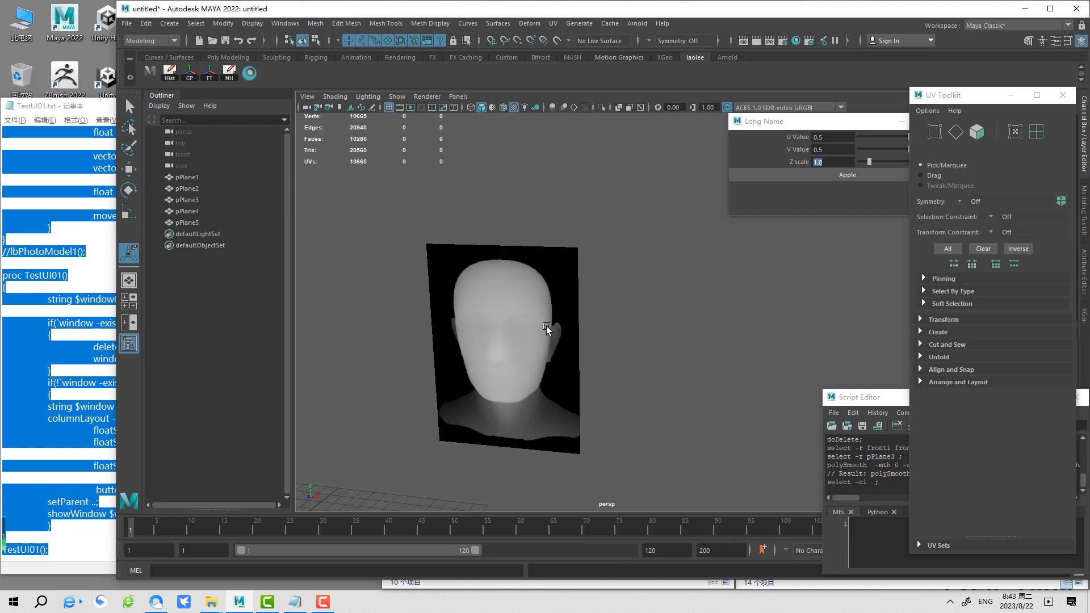
left_click(505, 341)
left_click_drag(978, 99, 907, 58)
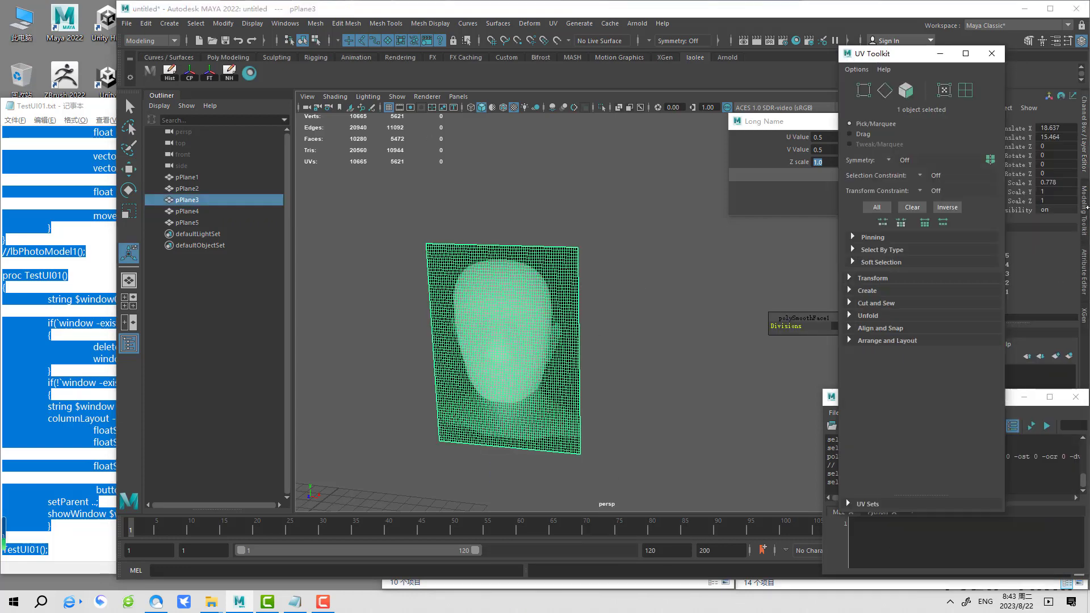
Step: Bake the grey head depth map onto the plane with the NH shelf tool
left_click(229, 73)
left_click(634, 261)
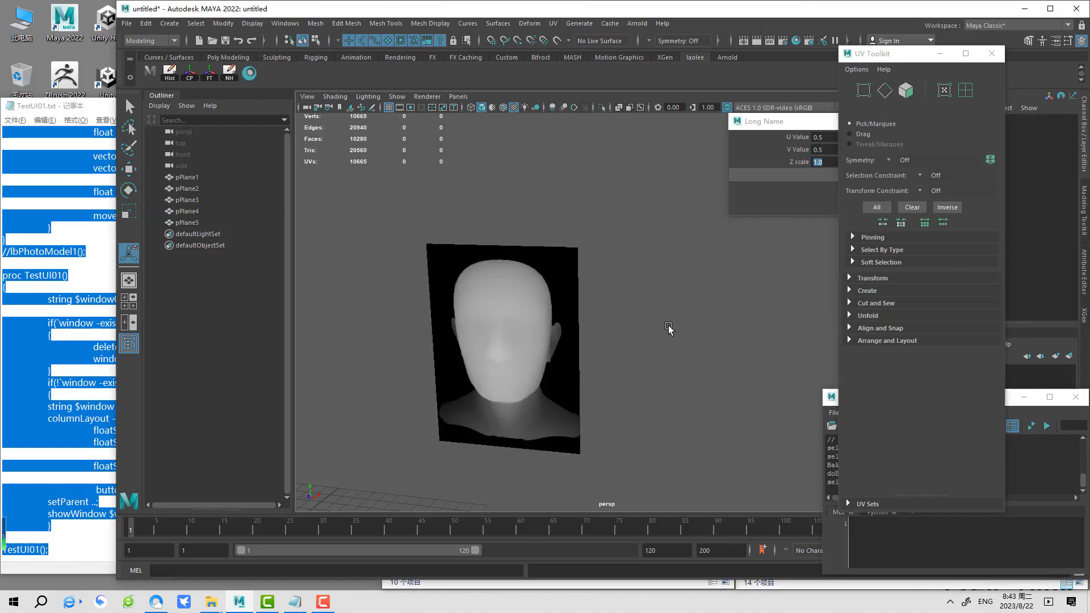
scroll(668, 329, "down", 5)
Step: Move the head plane left to Translate X 15.22
left_click(653, 352)
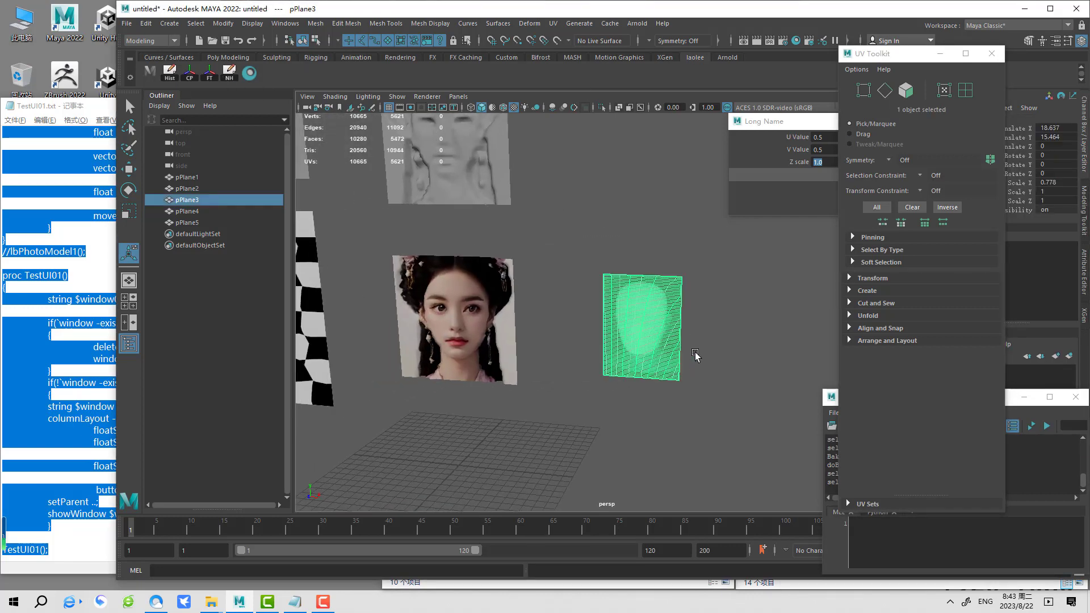
key("w")
middle_click_drag(694, 353, 656, 348)
type("7")
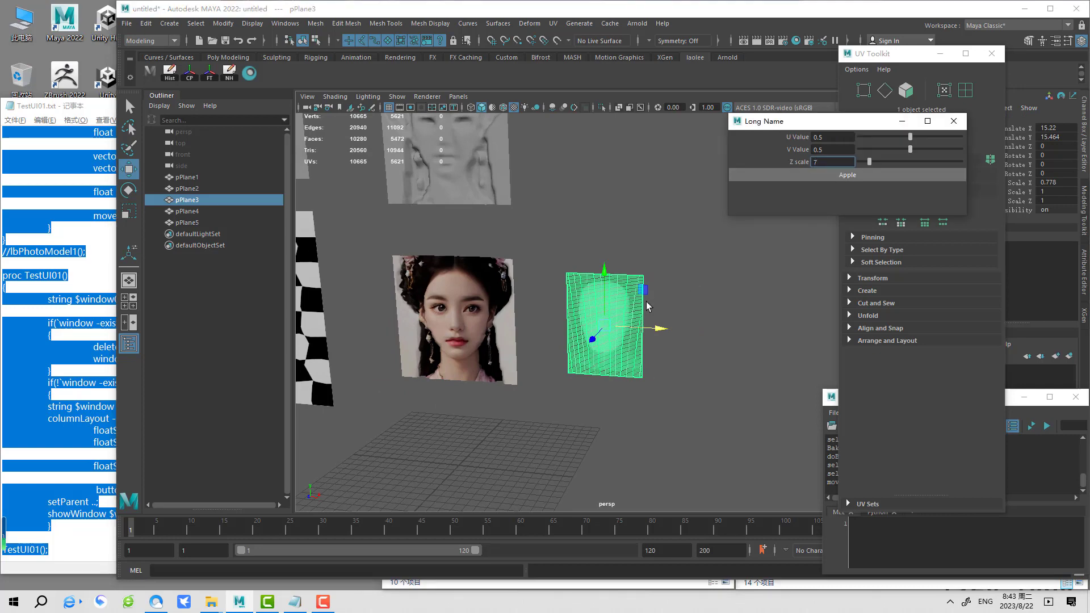
Step: Displace the head plane into a 3D relief with Z scale 7.0
key("Return")
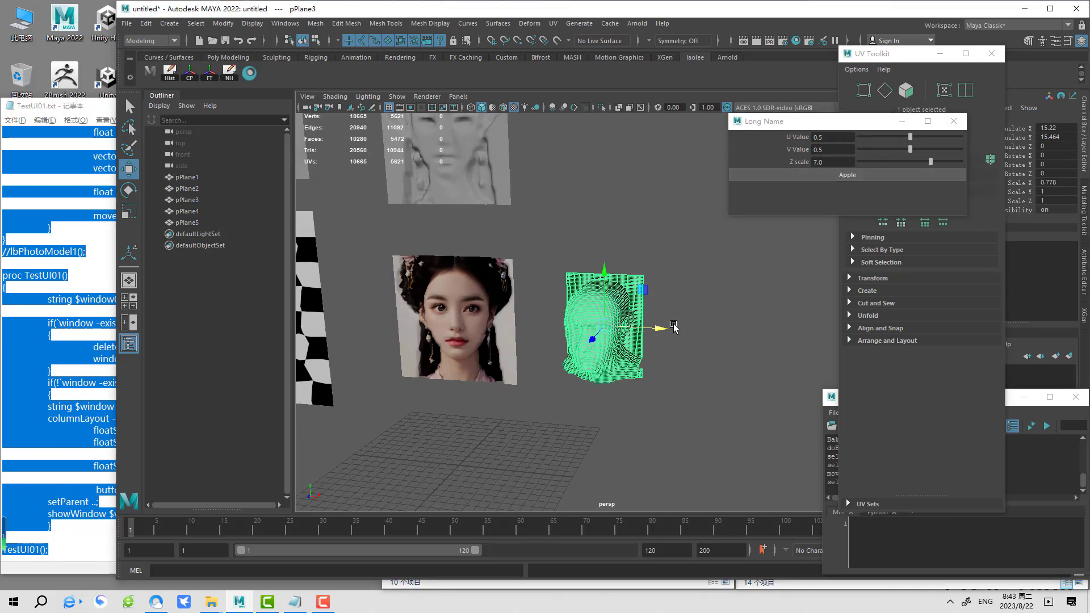
left_click(620, 265)
left_click(624, 284)
Step: Duplicate the relief head as pPlane6 above the original and assign it lambert1
key("ctrl+d")
left_click_drag(603, 270, 603, 125)
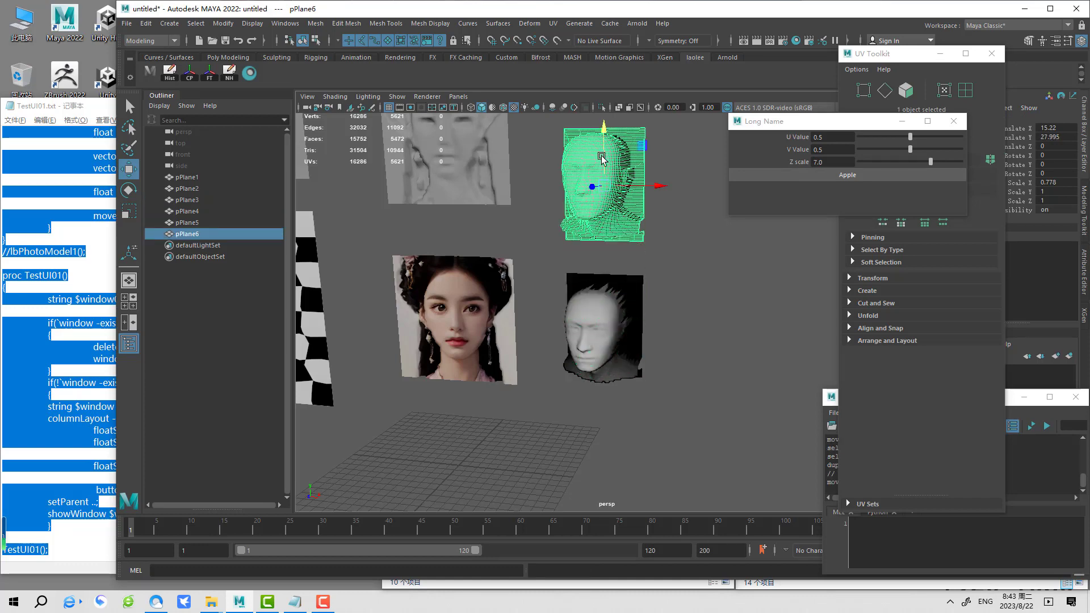
right_click_drag(602, 156, 634, 527)
left_click(708, 476)
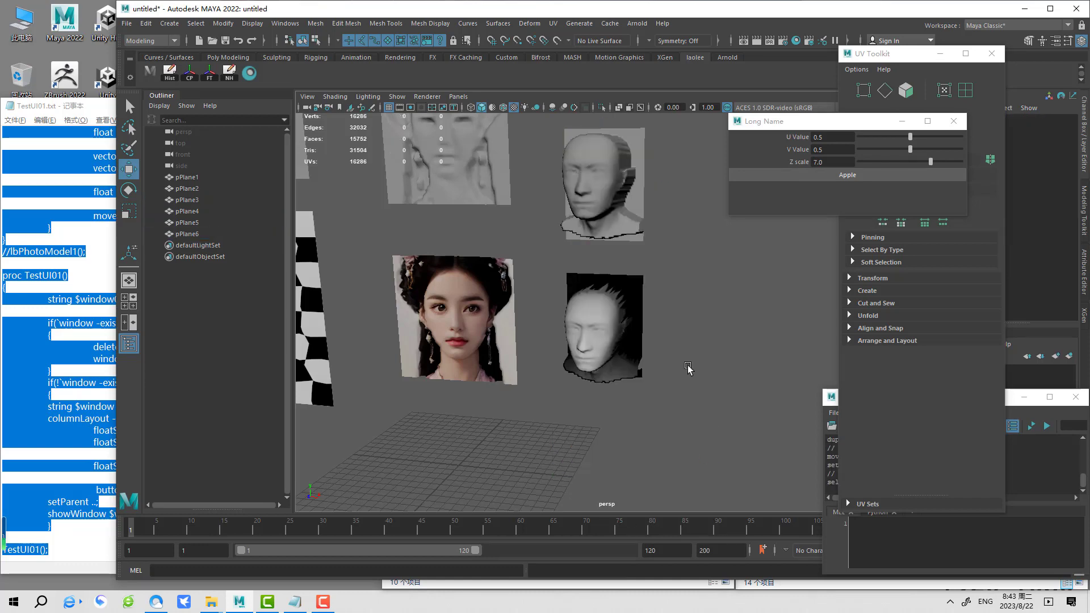
mouse_move(708, 476)
left_mouse_down("alt")
mouse_move(662, 365)
mouse_move(661, 431)
mouse_move(689, 348)
mouse_move(693, 370)
left_mouse_up("alt")
scroll(660, 431, "up", 3)
scroll(694, 370, "up", 2)
scroll(651, 356, "up", 2)
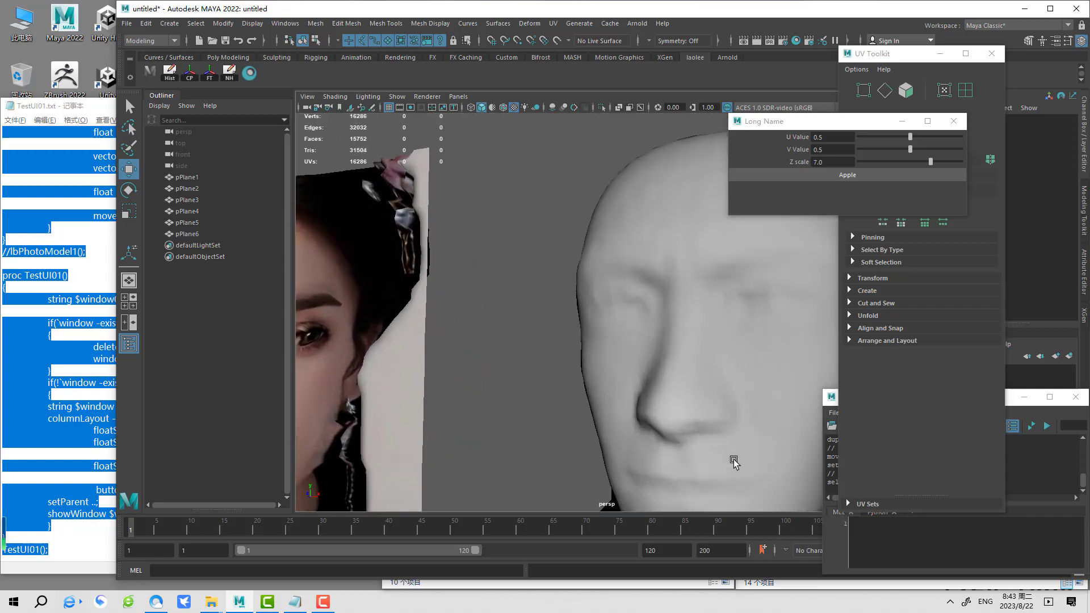